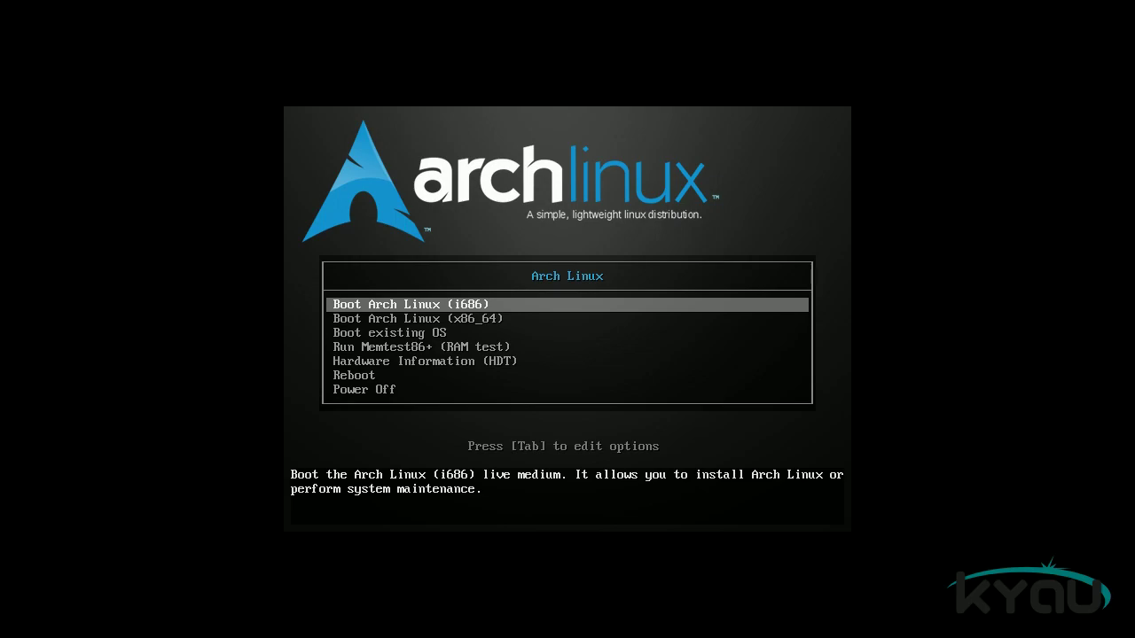
# Step: Select the Boot Arch Linux (x86_64) entry to boot the live medium
pyautogui.press('Down')
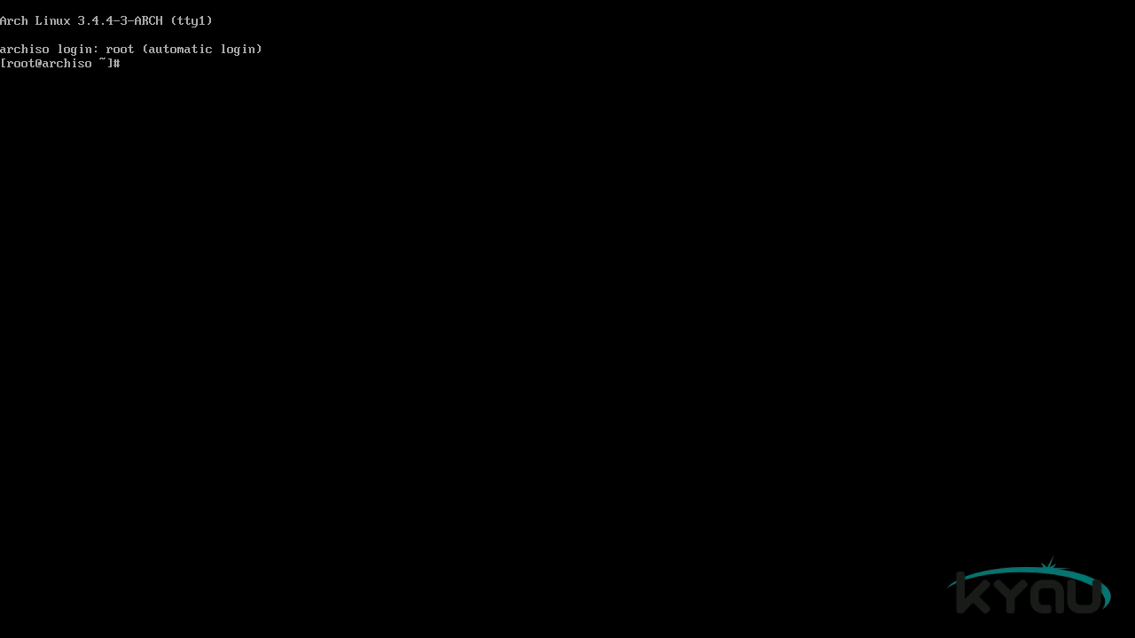
# Step: Run fdisk -l to list the partitions on the 128.8 GB /dev/sda
pyautogui.write('disk -l')
pyautogui.press('Return')
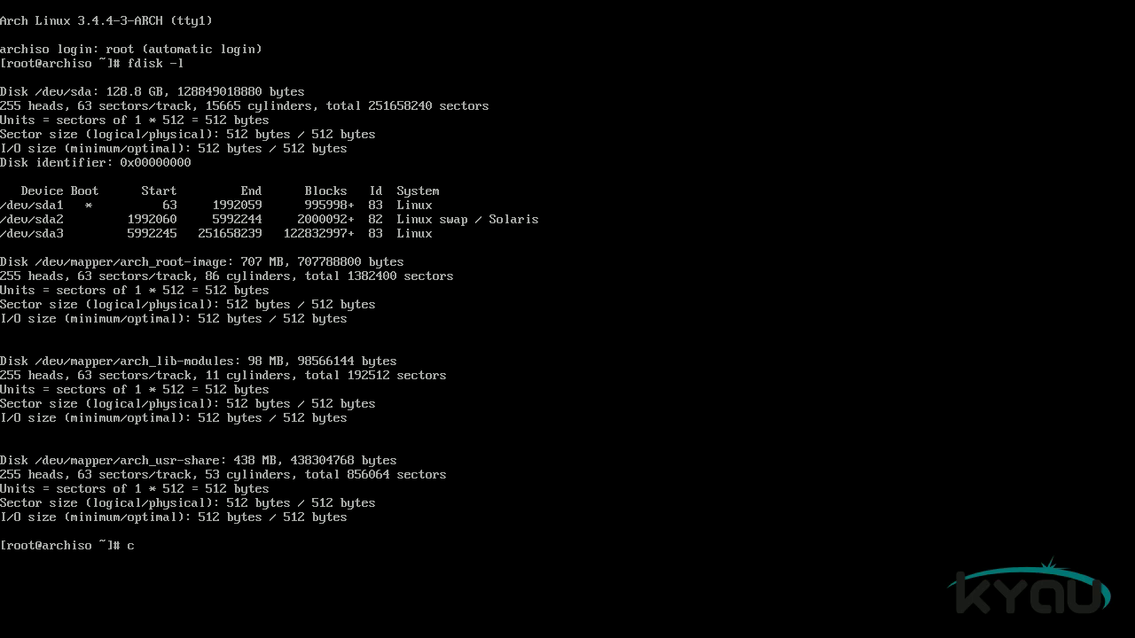
# Step: Open cfdisk on /dev/sda and look over the existing sda1, sda2 swap and sda3 partitions
pyautogui.write('disk /dev/sda')
pyautogui.press('Return')
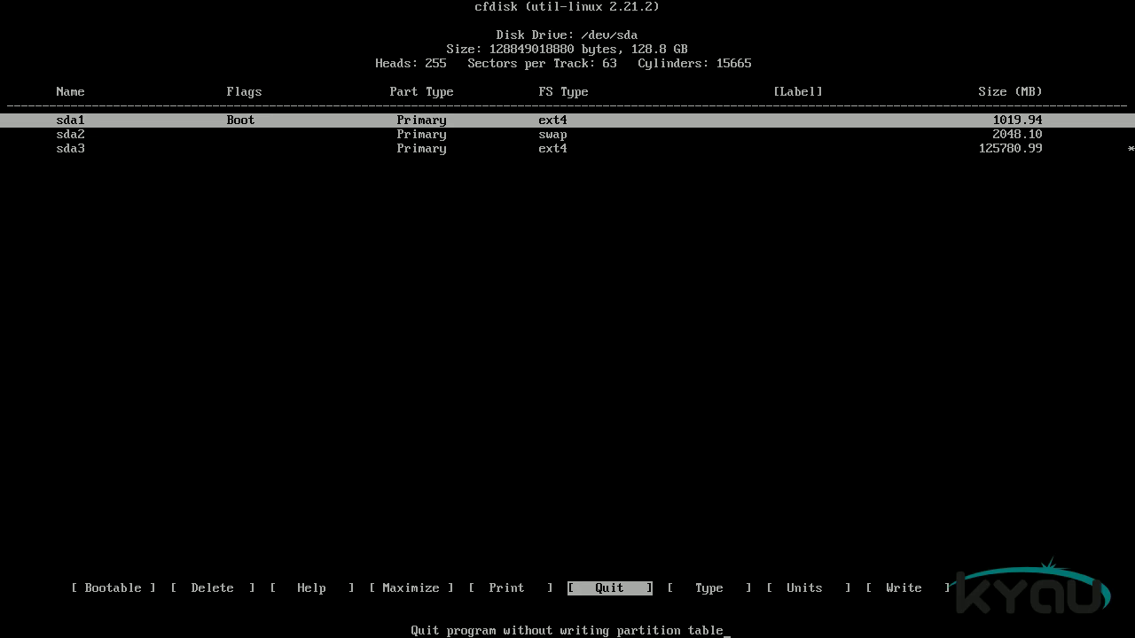
pyautogui.press('Left')
pyautogui.press('Left')
pyautogui.press('Left')
pyautogui.press('Left')
pyautogui.press('Right')
pyautogui.press('Right')
pyautogui.press('Right')
pyautogui.press('Right')
pyautogui.press('Right')
pyautogui.press('Right')
pyautogui.press('Right')
pyautogui.press('Right')
pyautogui.press('Right')
pyautogui.press('Left')
pyautogui.press('Down')
pyautogui.press('Down')
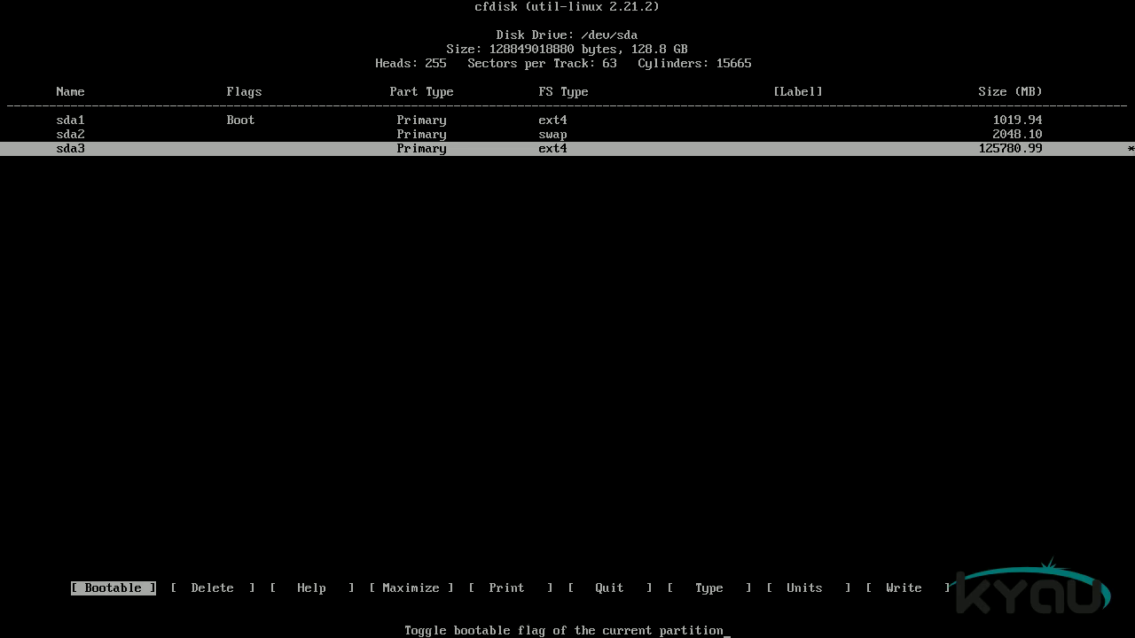
pyautogui.press('Up')
pyautogui.press('Up')
pyautogui.press('Down')
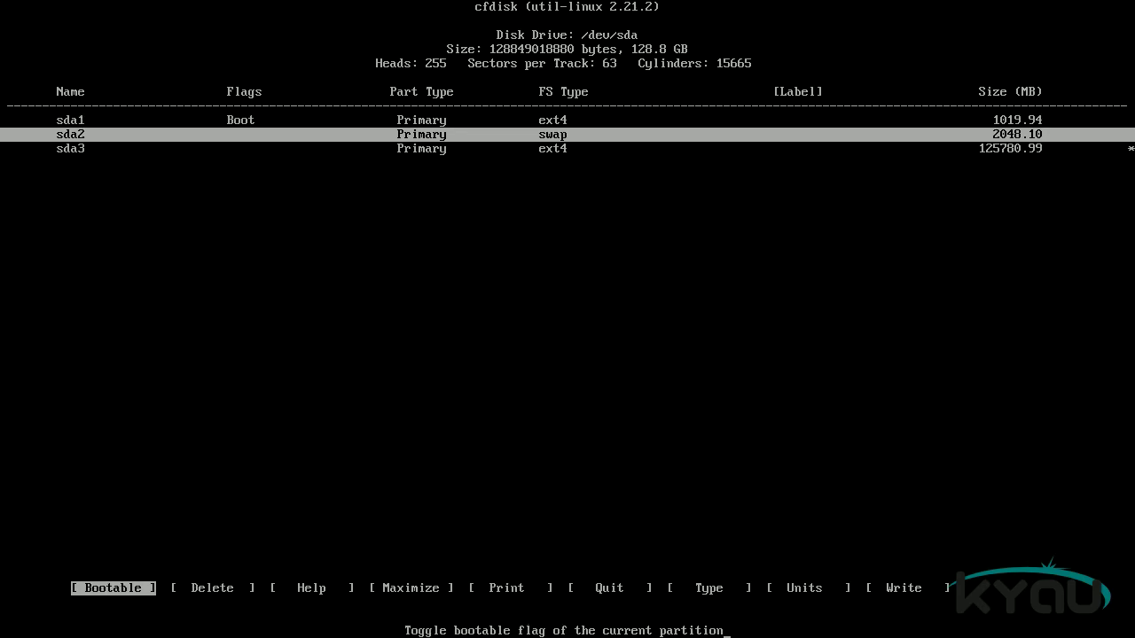
pyautogui.press('Down')
pyautogui.press('Up')
pyautogui.press('Up')
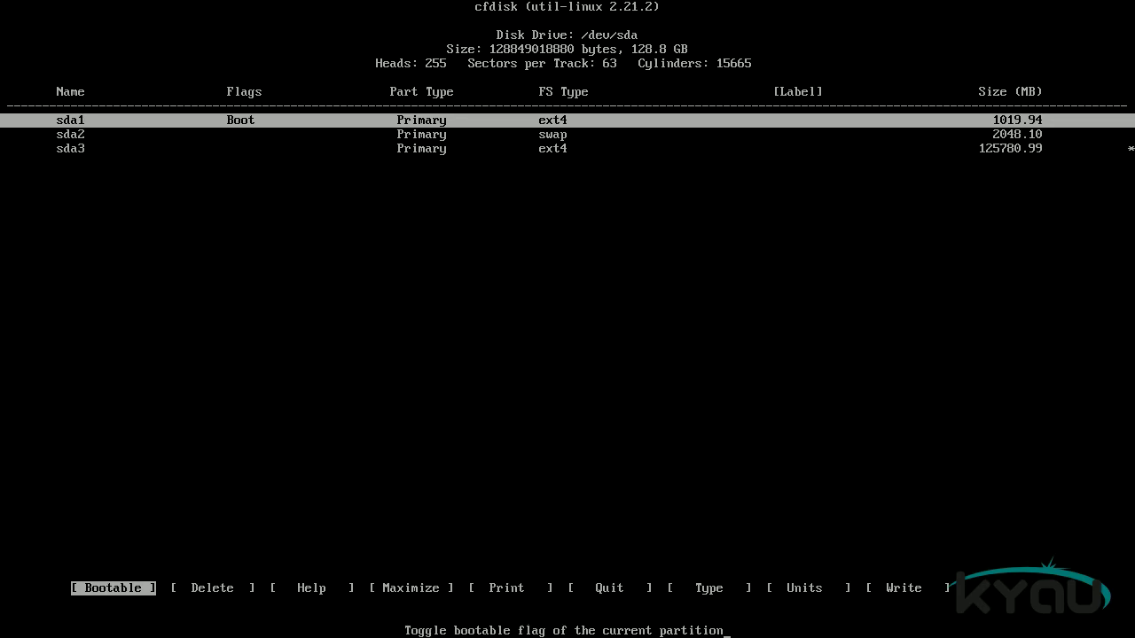
# Step: Delete the old partitions sda1, sda2 and sda3 so the whole disk is free
pyautogui.press('Right')
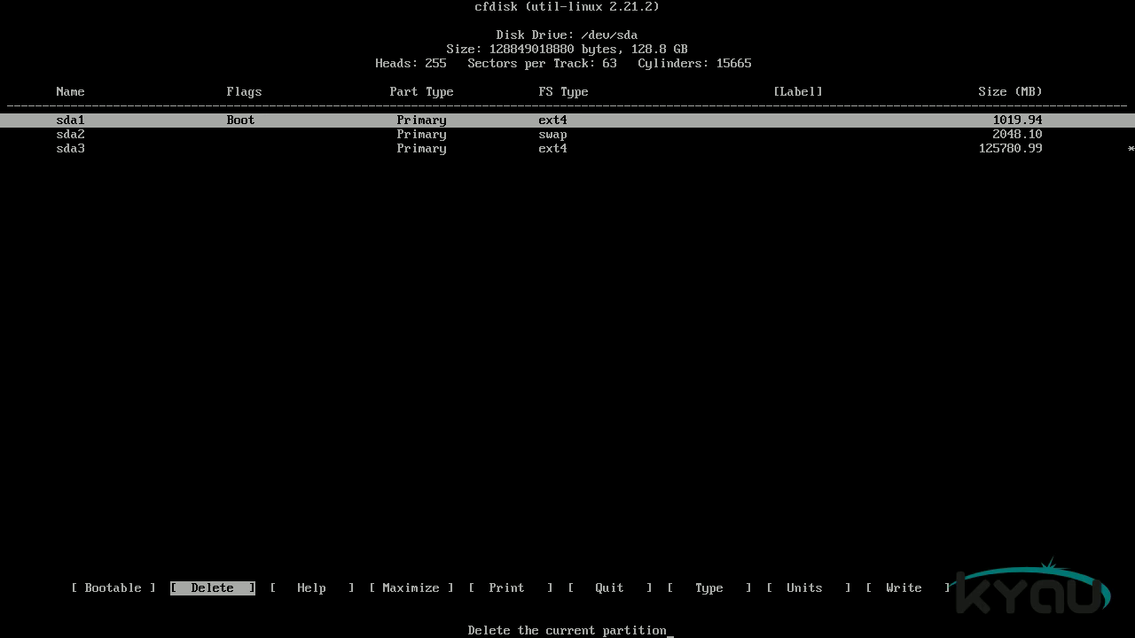
pyautogui.press('Return')
pyautogui.press('Down')
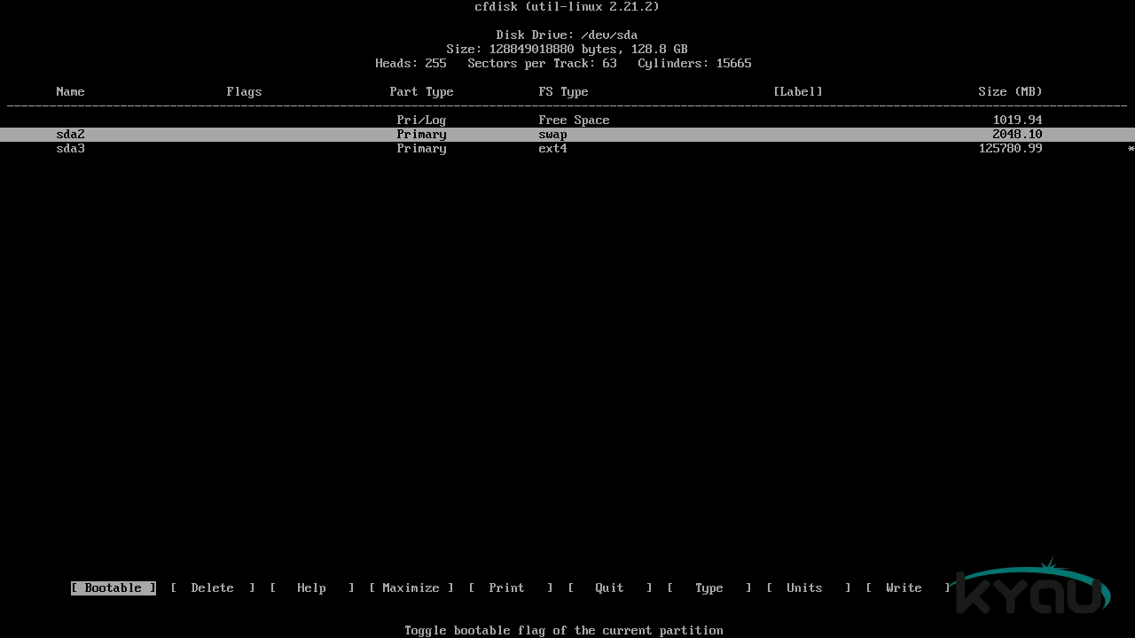
pyautogui.press('Right')
pyautogui.press('Return')
pyautogui.press('Right')
pyautogui.press('Return')
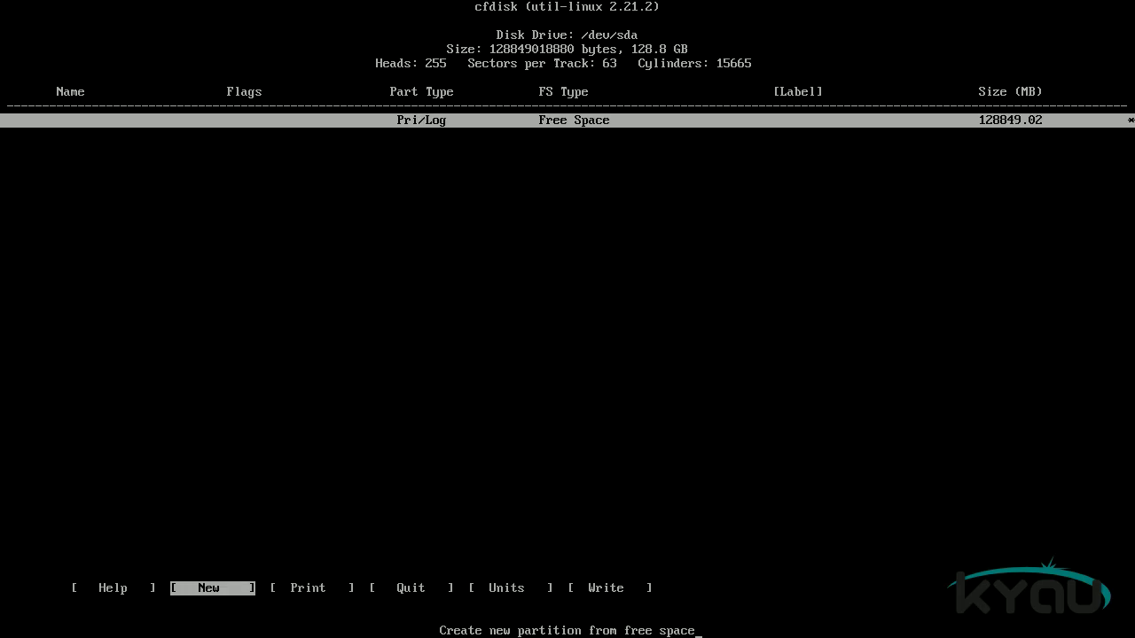
# Step: Create a new 1024 MB primary partition sda1 at the beginning of the free space
pyautogui.press('Return')
pyautogui.press('Return')
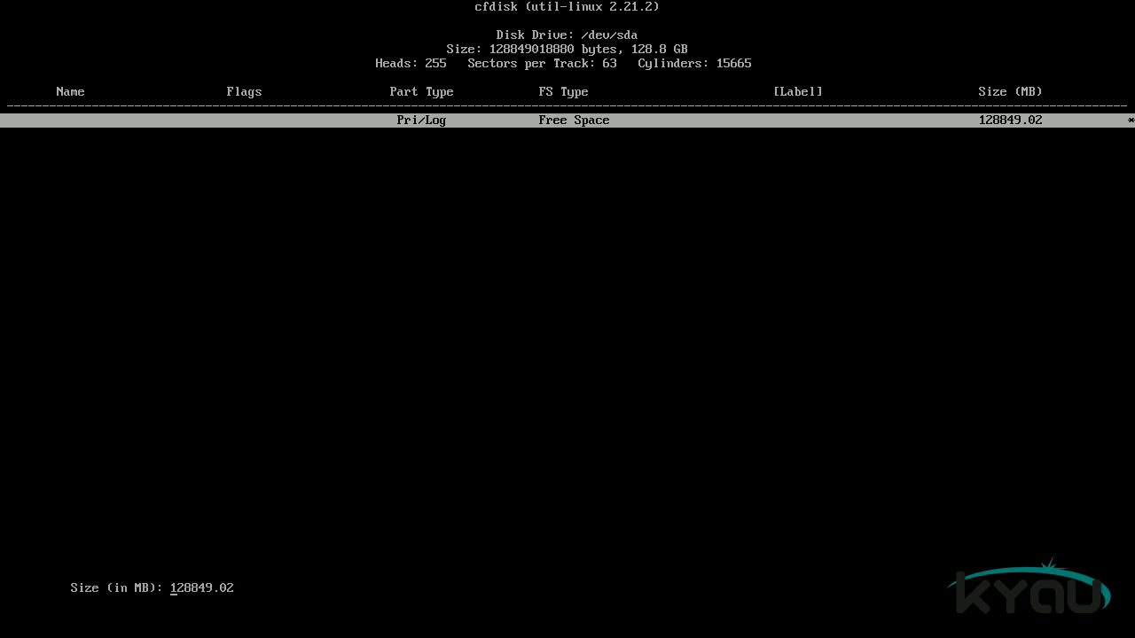
pyautogui.write('1024')
pyautogui.press('Return')
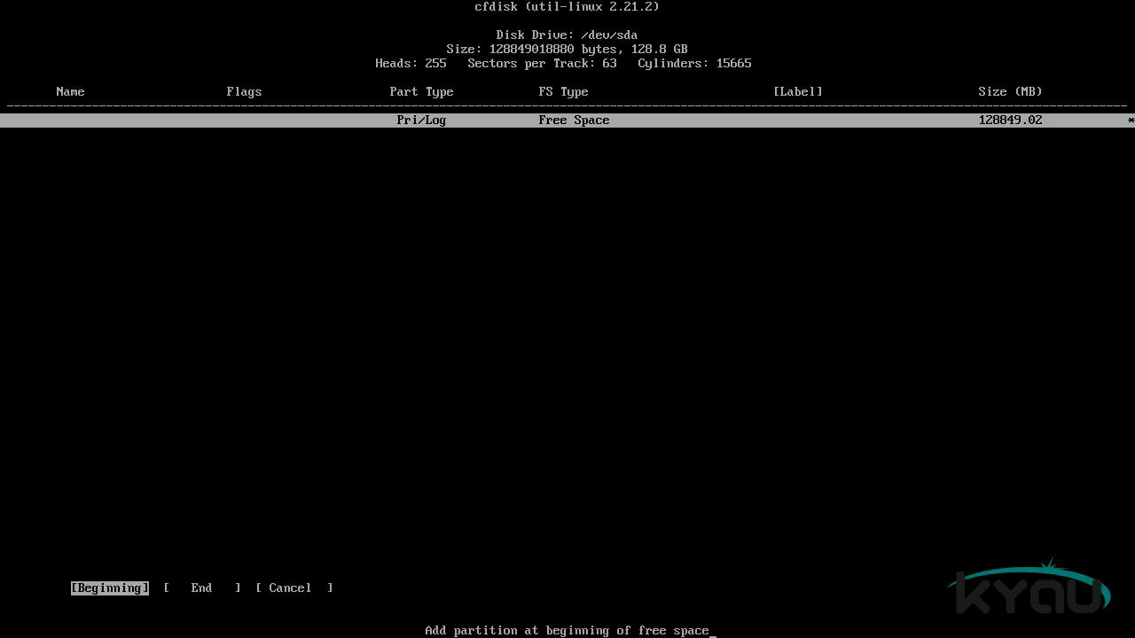
pyautogui.press('Return')
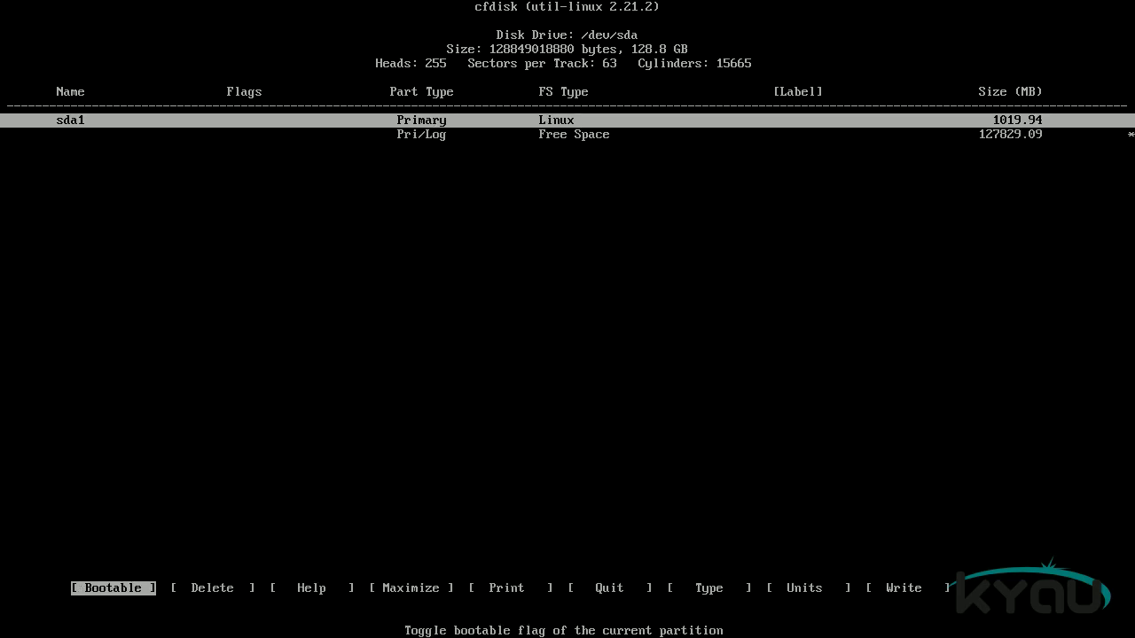
pyautogui.press('Return')
# Step: Create a 2048 MB primary sda2 at the beginning of free space and set its type to Linux swap (82)
pyautogui.press('Down')
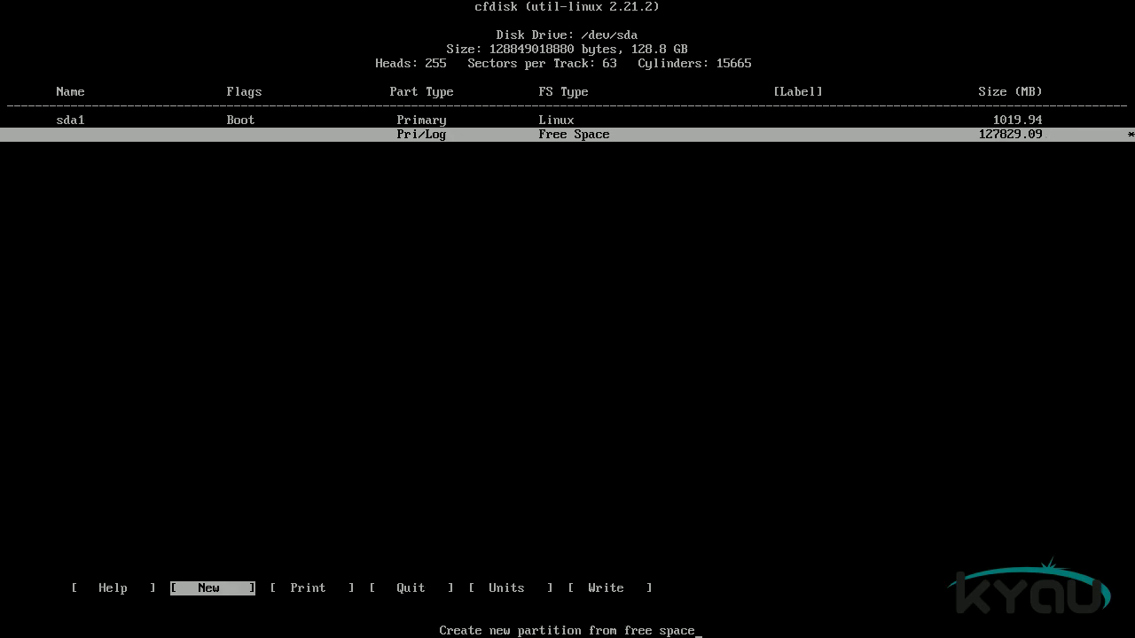
pyautogui.press('Return')
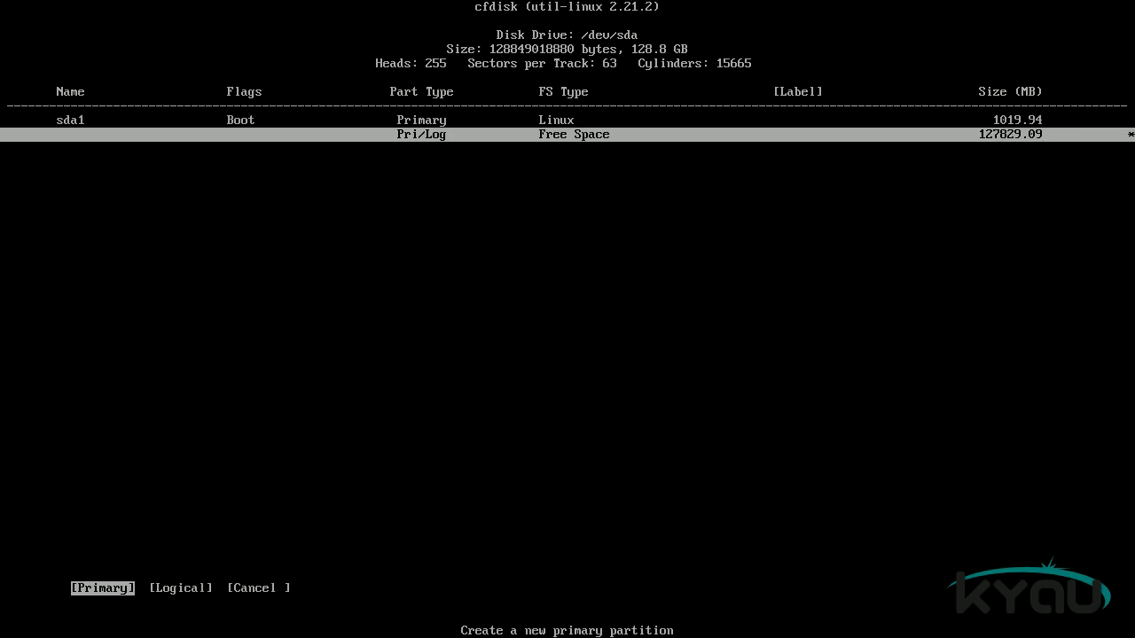
pyautogui.press('Return')
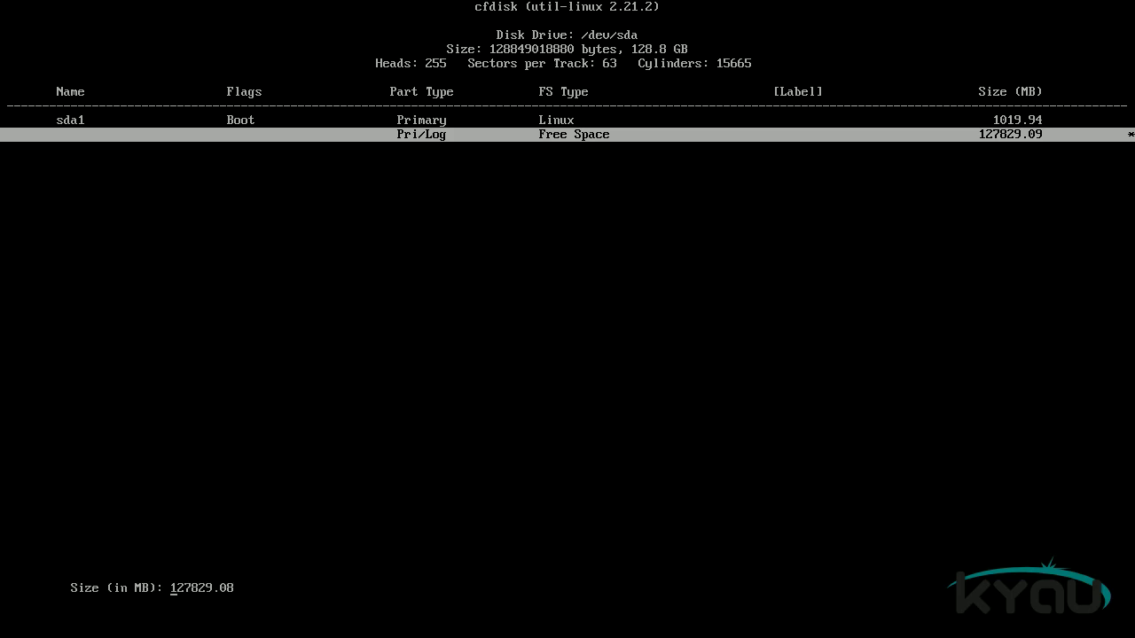
pyautogui.write('2048')
pyautogui.press('Return')
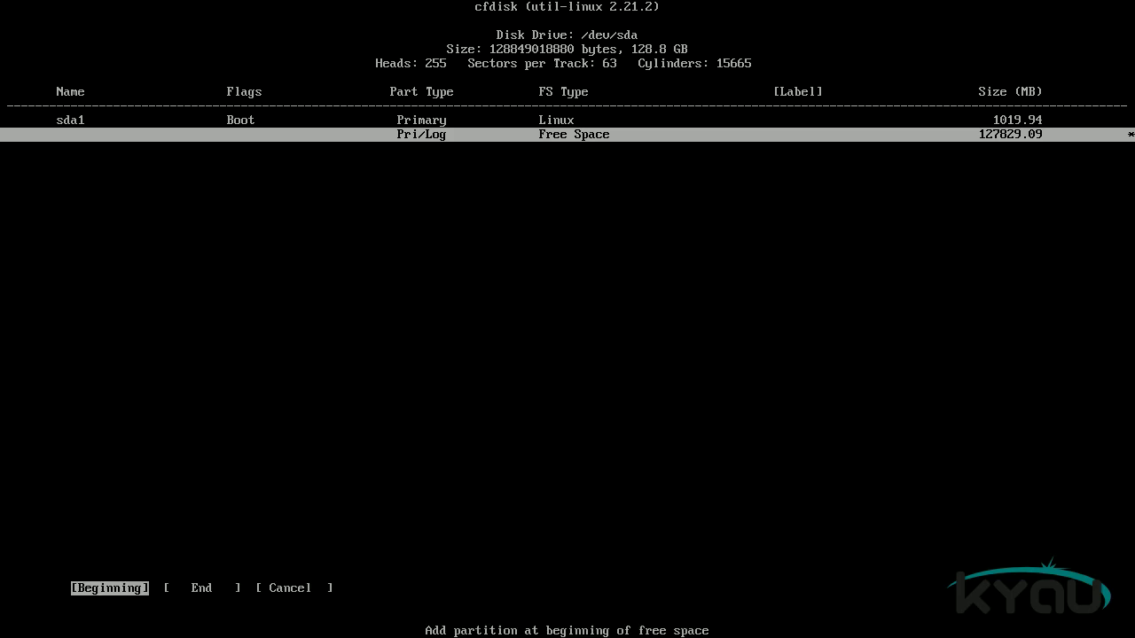
pyautogui.press('Return')
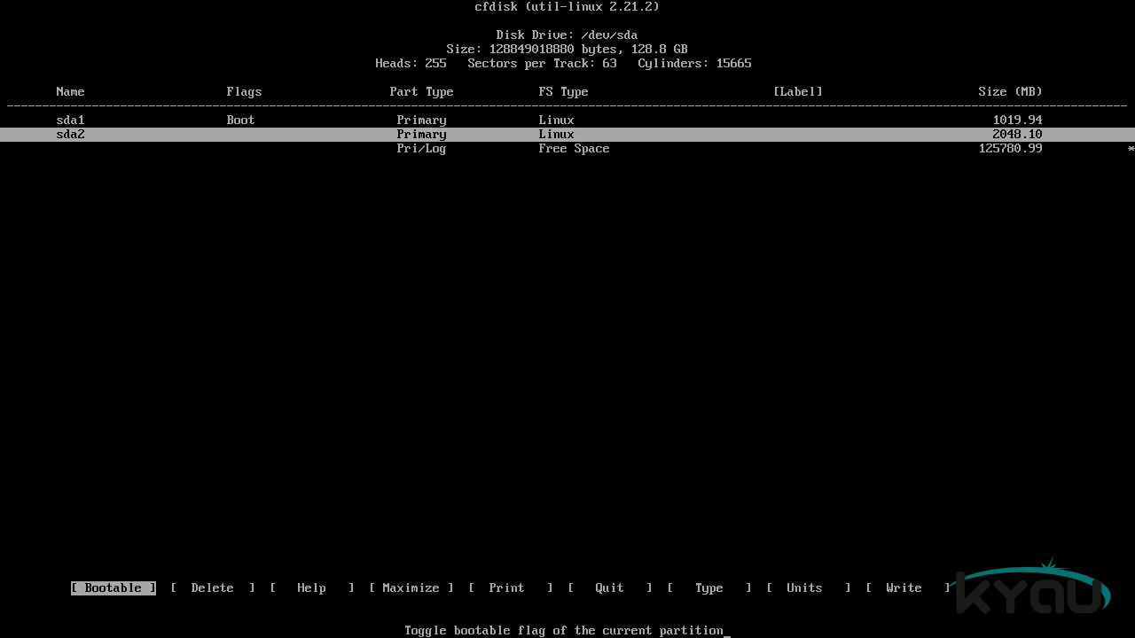
pyautogui.press('Right')
pyautogui.press('Right')
pyautogui.press('Right')
pyautogui.press('Right')
pyautogui.press('Right')
pyautogui.press('Right')
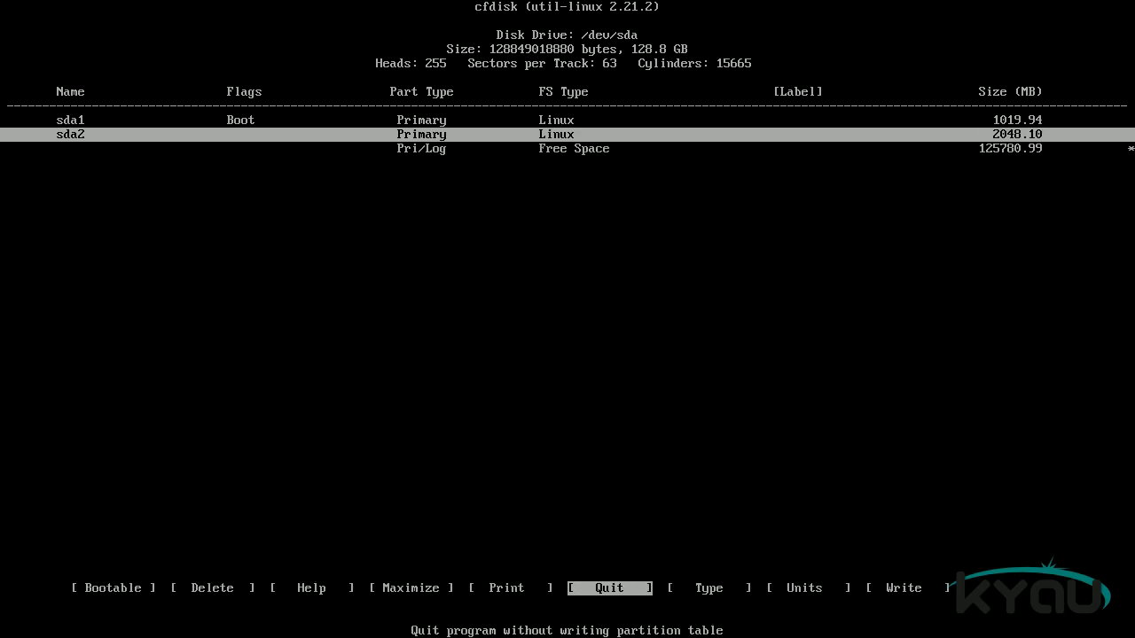
pyautogui.press('Return')
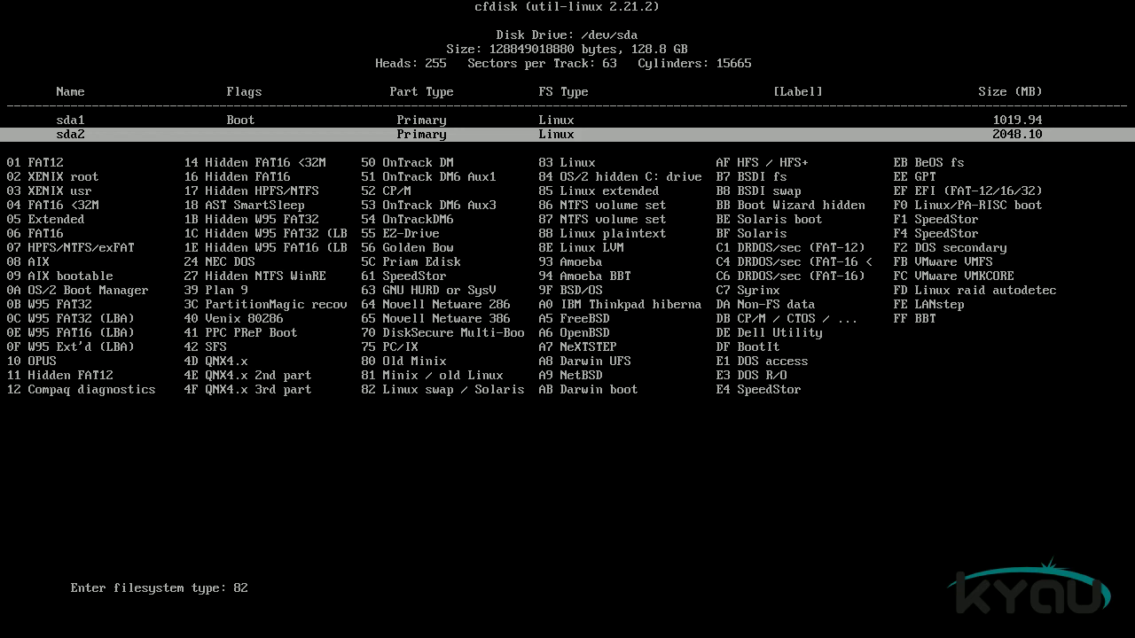
pyautogui.press('Return')
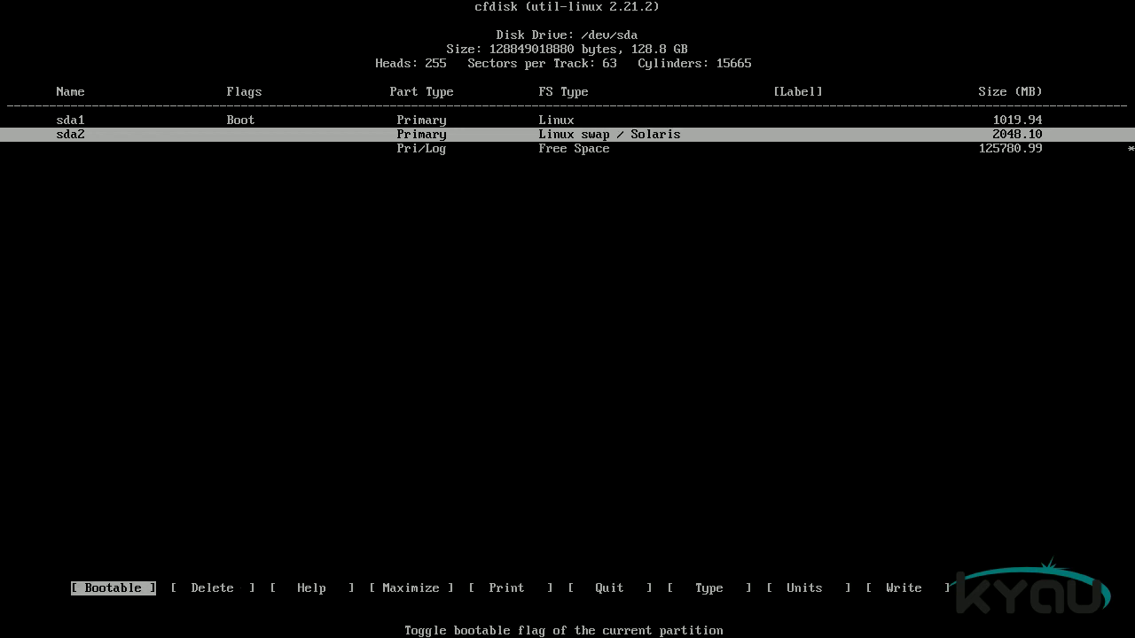
# Step: Create primary partition sda3 using all remaining 125780.99 MB
pyautogui.press('Down')
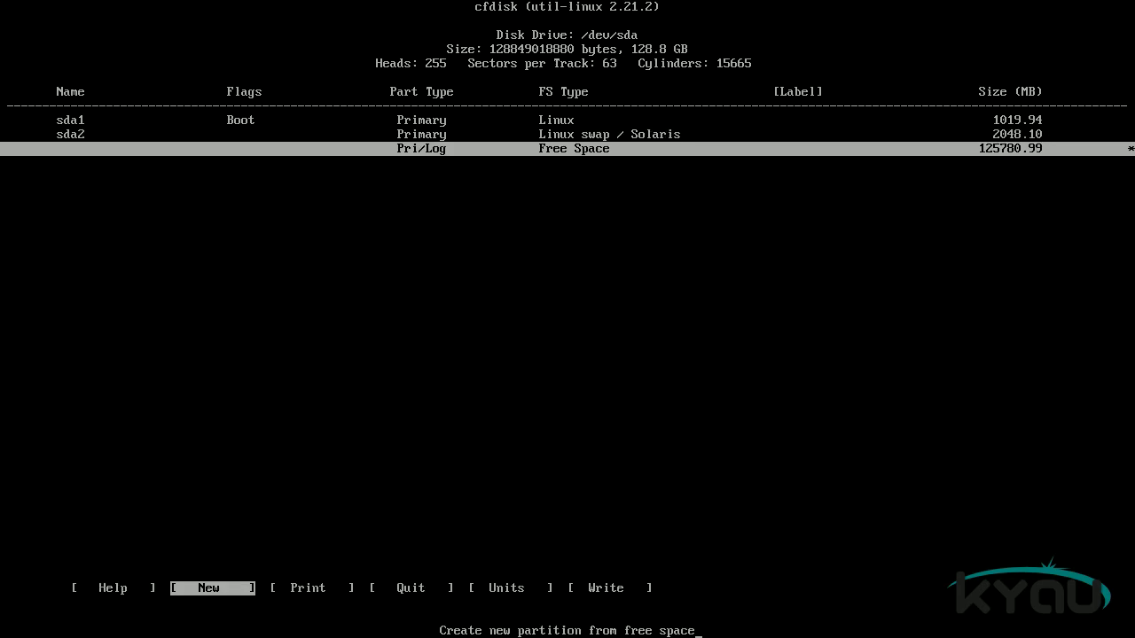
pyautogui.press('Return')
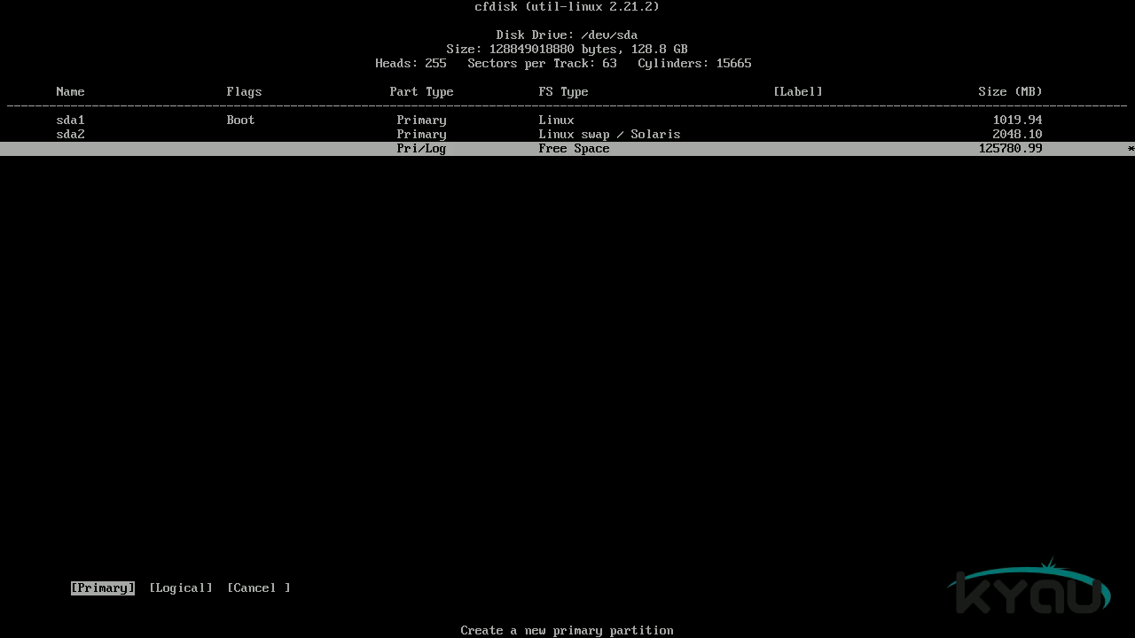
pyautogui.press('Return')
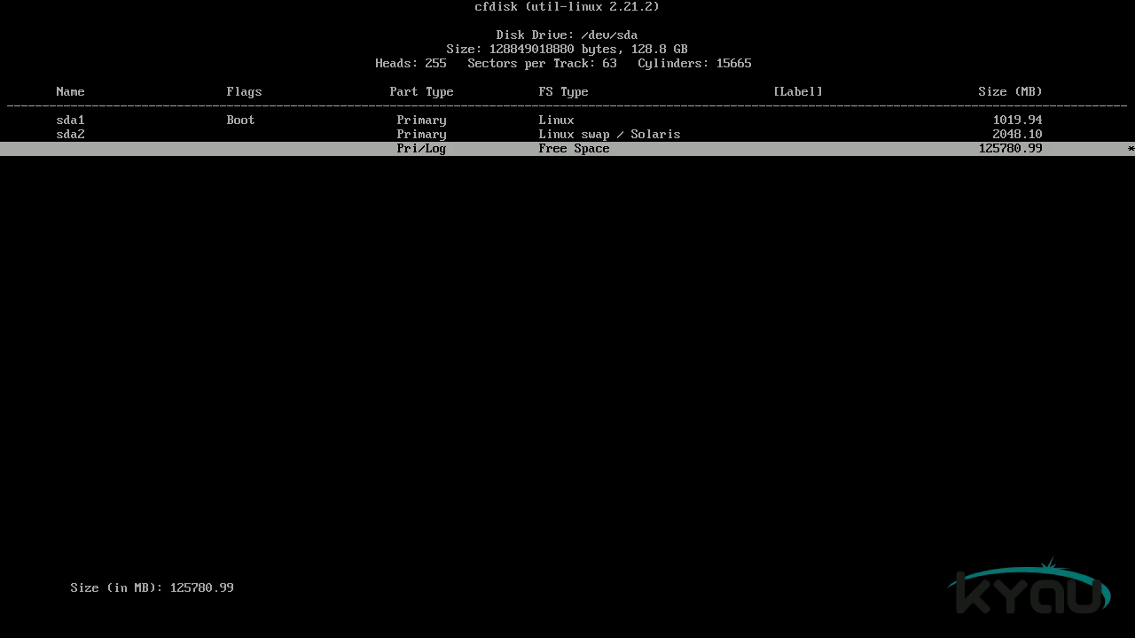
pyautogui.press('Return')
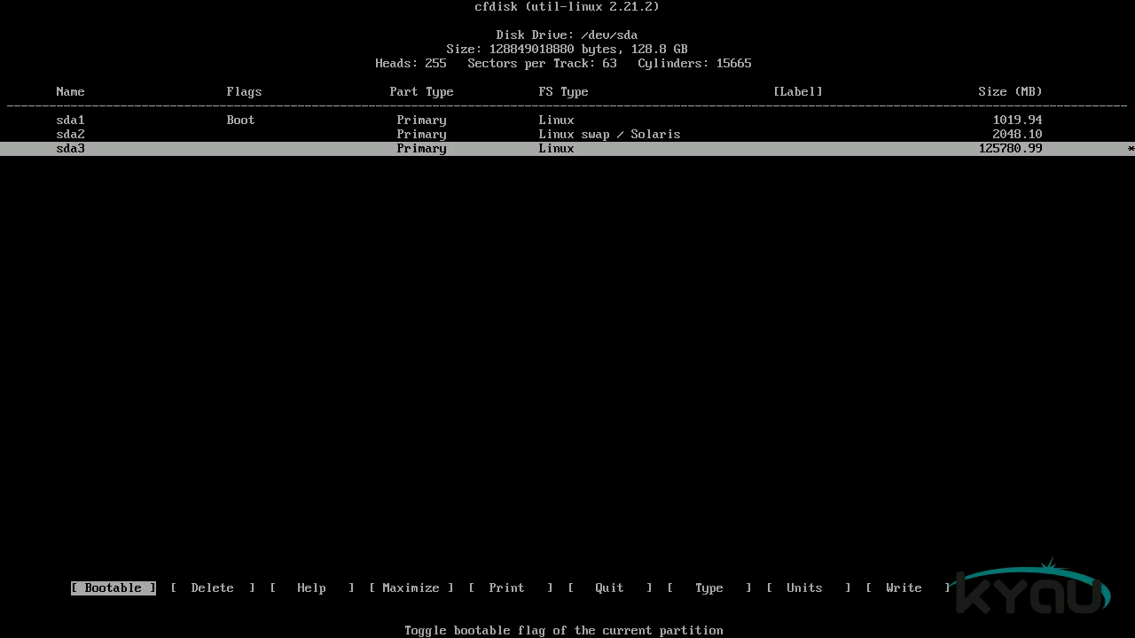
# Step: Write the partition table to /dev/sda, confirming with yes, and quit cfdisk
pyautogui.press('Right')
pyautogui.press('Right')
pyautogui.press('Right')
pyautogui.press('Right')
pyautogui.press('Right')
pyautogui.press('Right')
pyautogui.press('Right')
pyautogui.press('Right')
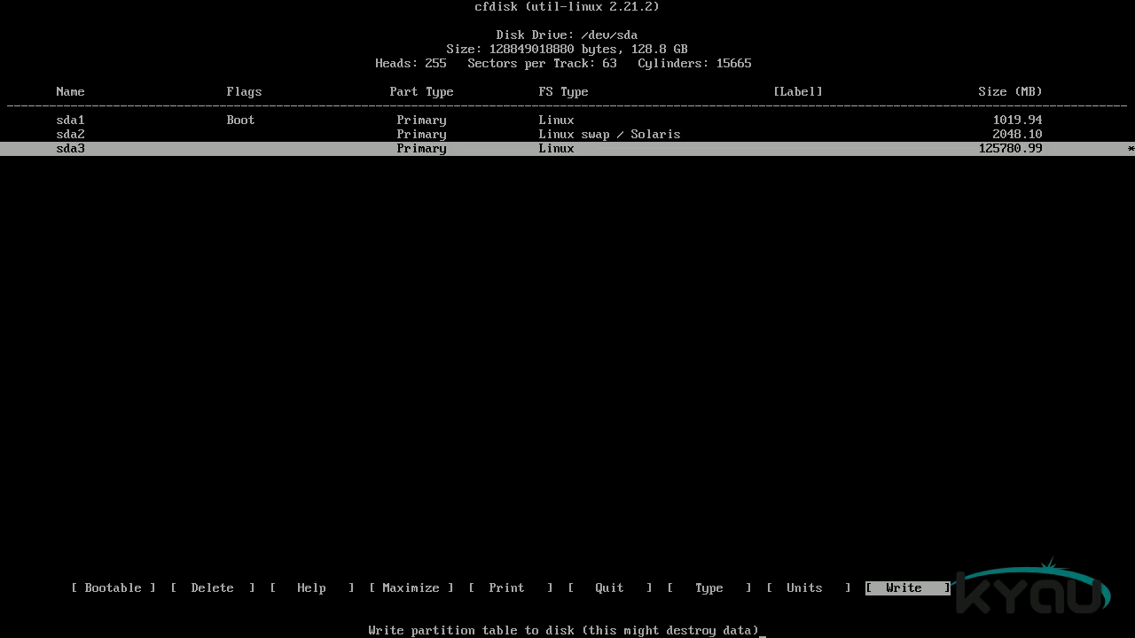
pyautogui.press('Return')
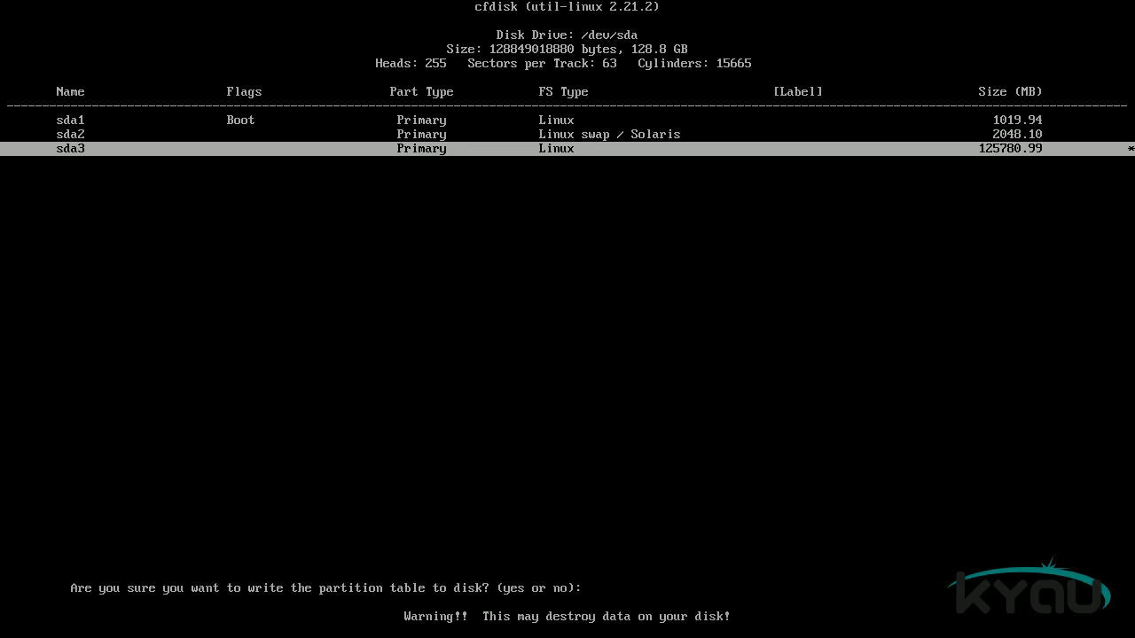
pyautogui.write('yes')
pyautogui.press('Return')
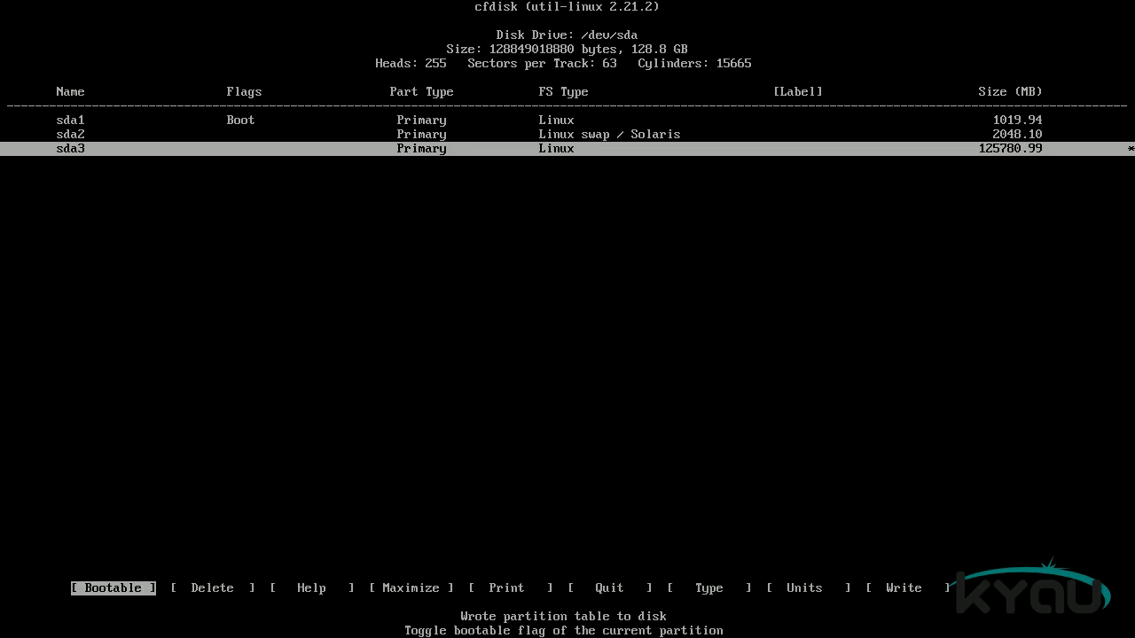
pyautogui.press('Right')
pyautogui.press('Right')
pyautogui.press('Right')
pyautogui.press('Right')
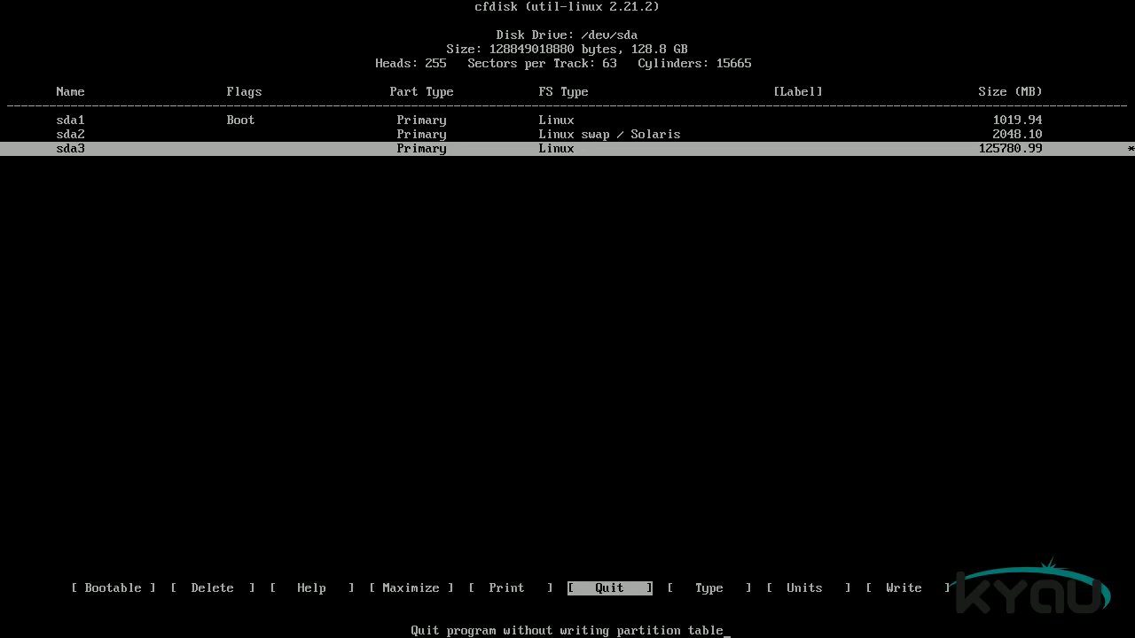
pyautogui.press('Return')
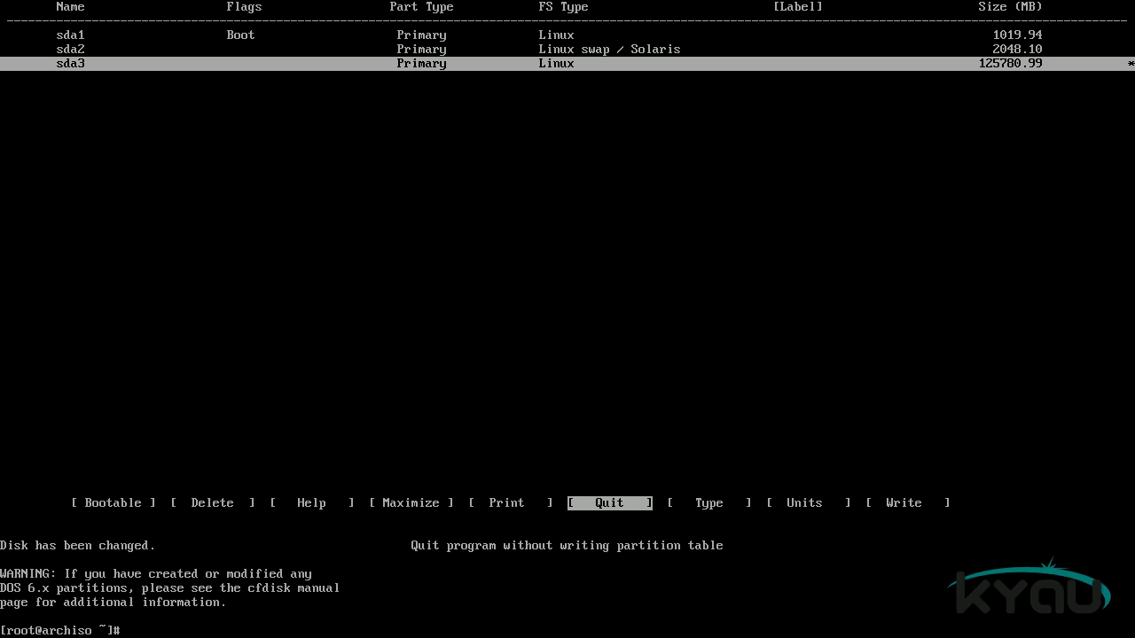
# Step: List the available mkfs variants, then run fdisk -l to confirm the new sda1/sda2/sda3 layout
pyautogui.write('mkfs')
pyautogui.press('Tab')
pyautogui.press('Tab')
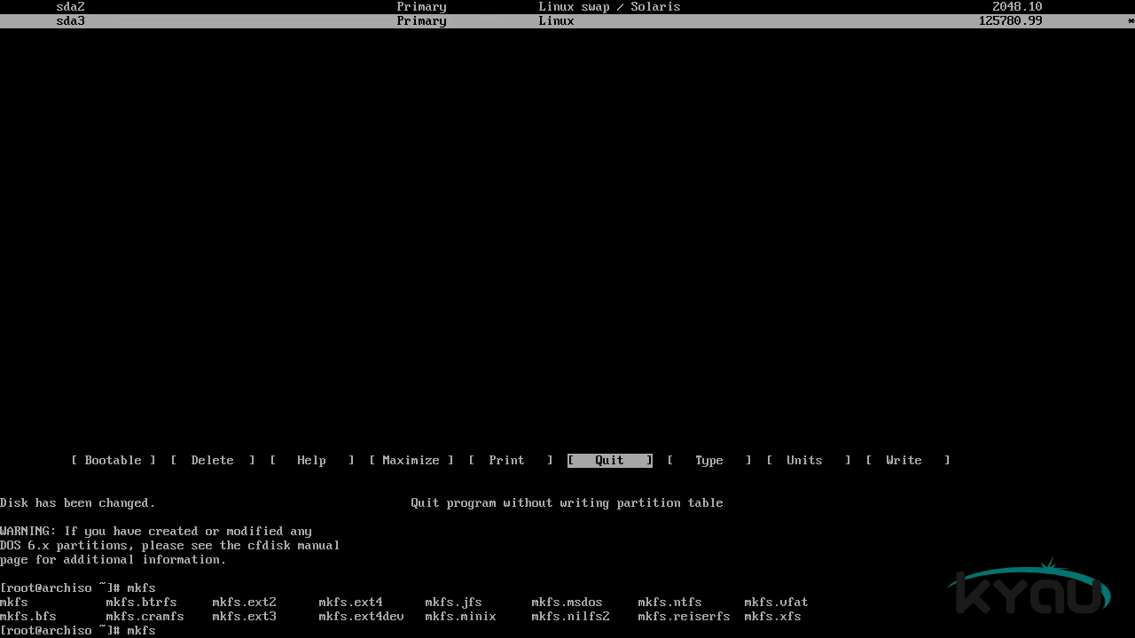
pyautogui.press('BackSpace')
pyautogui.press('BackSpace')
pyautogui.press('BackSpace')
pyautogui.press('BackSpace')
pyautogui.write('sk')
pyautogui.press('Return')
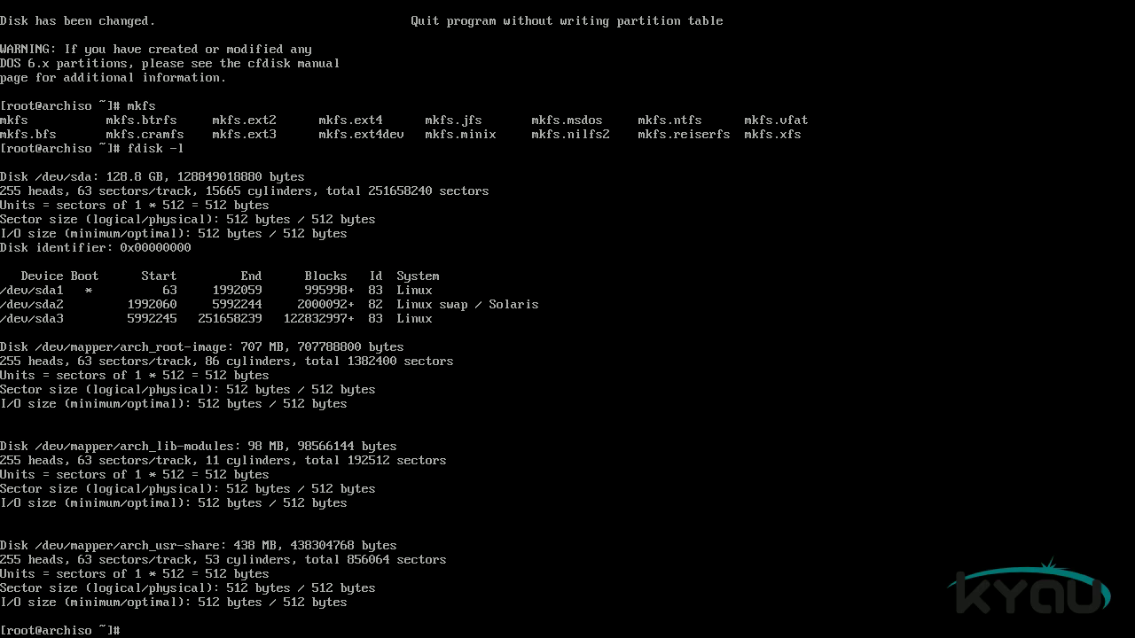
# Step: Format /dev/sda2 with mkswap, enable it with swapon, and verify it with swapon -s
pyautogui.write('swap /dev/sda2')
pyautogui.press('Return')
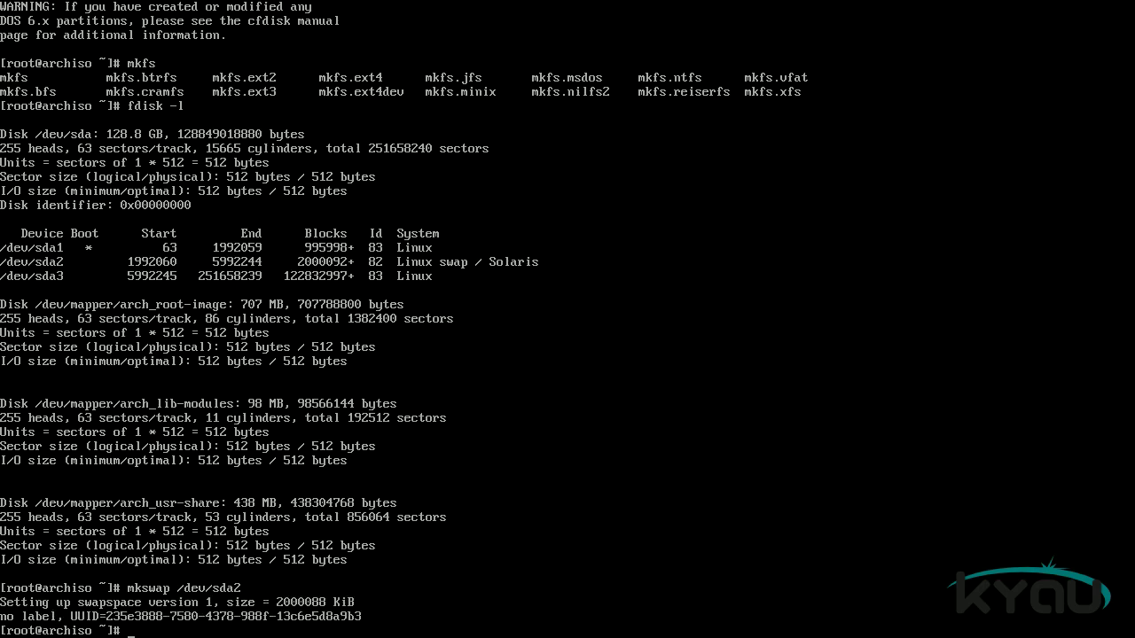
pyautogui.write('swapon /dev/sda2')
pyautogui.press('Return')
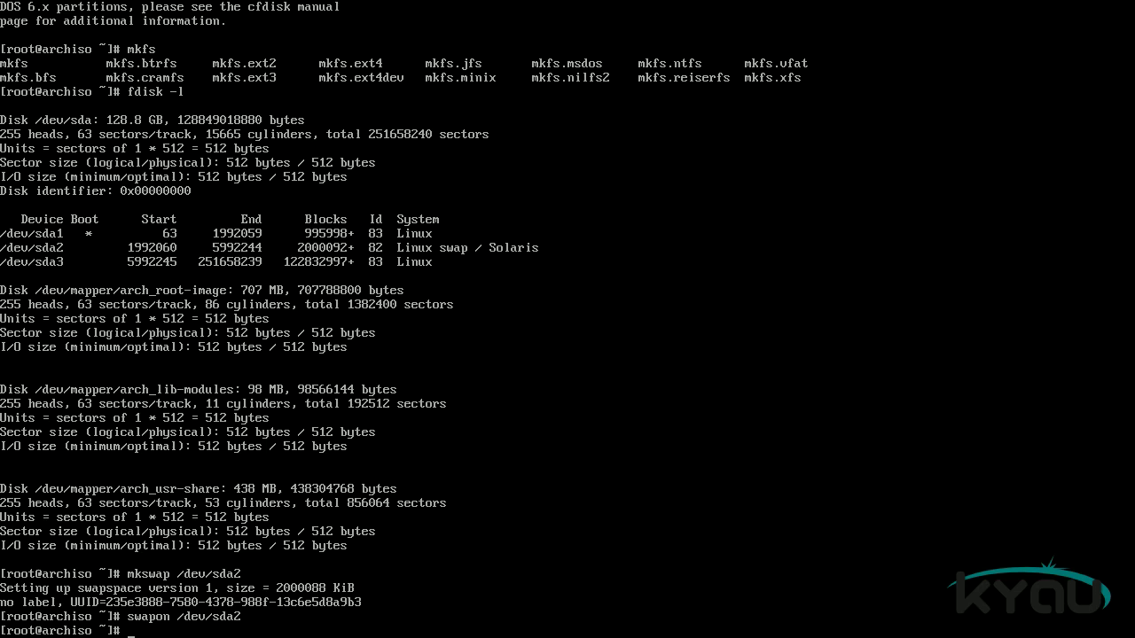
pyautogui.write('swapon -s')
pyautogui.press('Return')
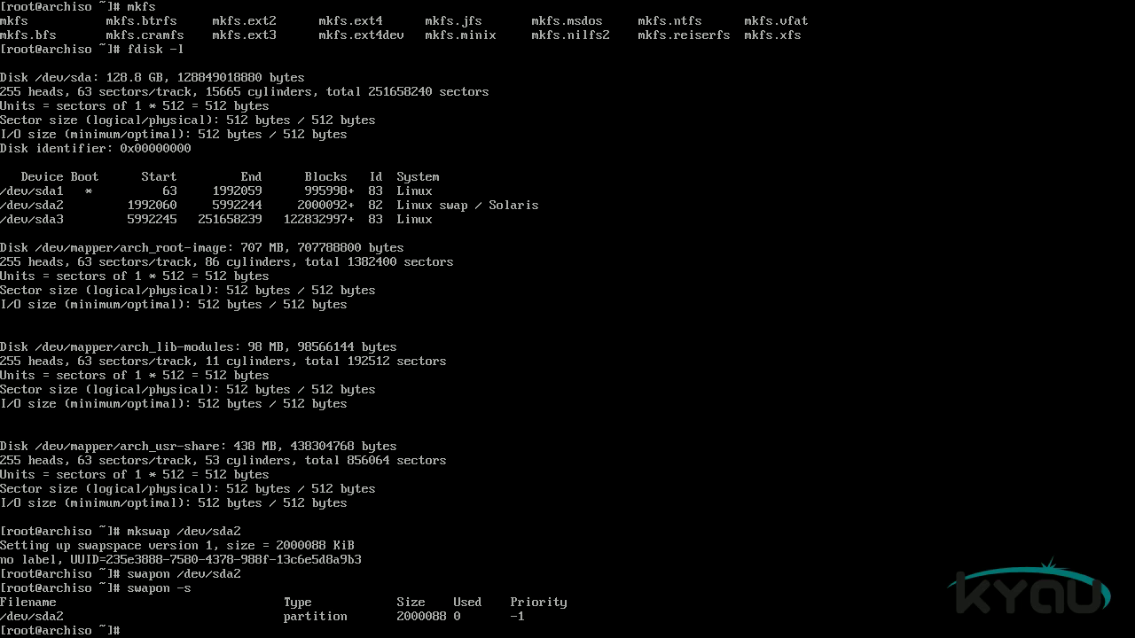
# Step: Format /dev/sda1 and then /dev/sda3 as ext4 with mkfs.ext4
pyautogui.write('mkfs.ext4 /dev/sda1')
pyautogui.press('Return')
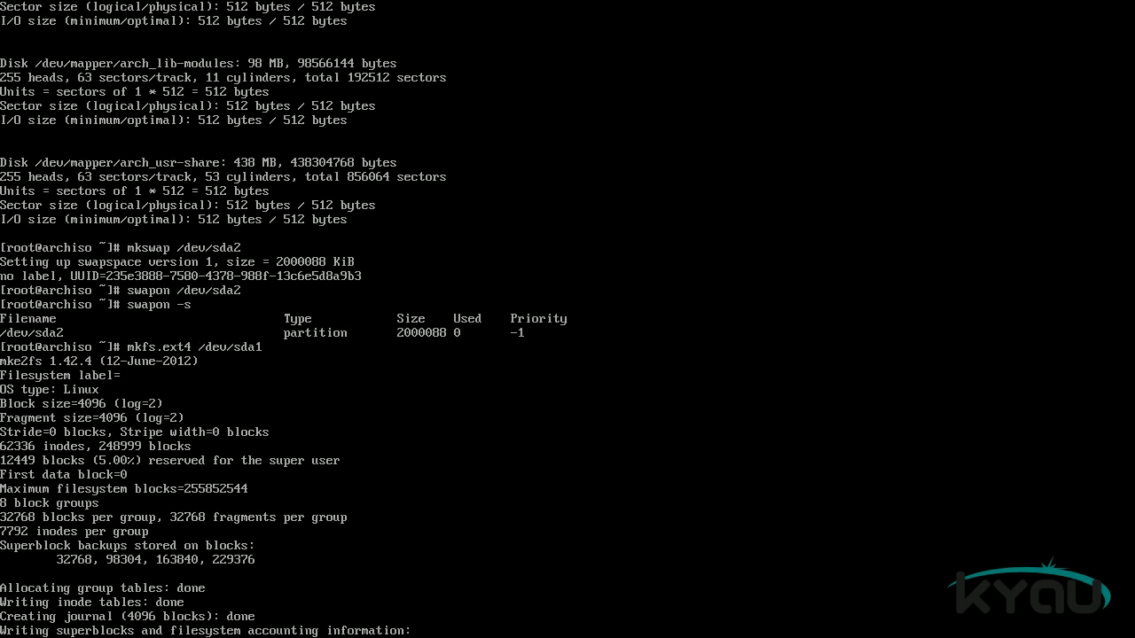
pyautogui.press('Up')
pyautogui.press('BackSpace')
pyautogui.write('3')
pyautogui.press('Return')
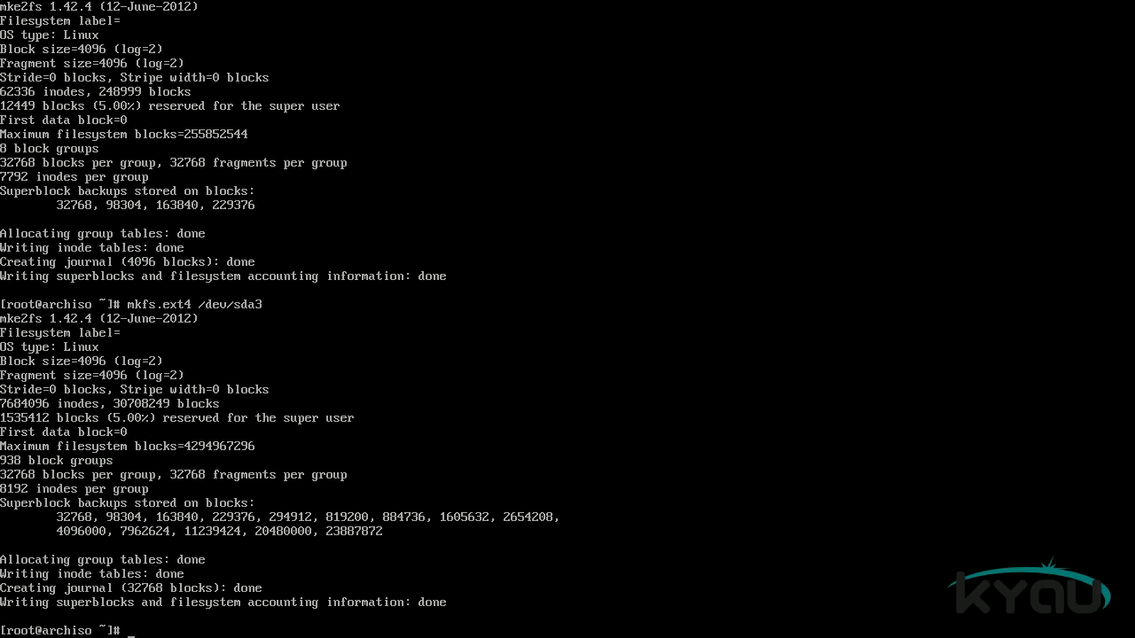
# Step: Mount /dev/sda3 at /mnt, create /mnt/boot, and mount /dev/sda1 there
pyautogui.write('ount /dev/sda3 /mnt')
pyautogui.press('Return')
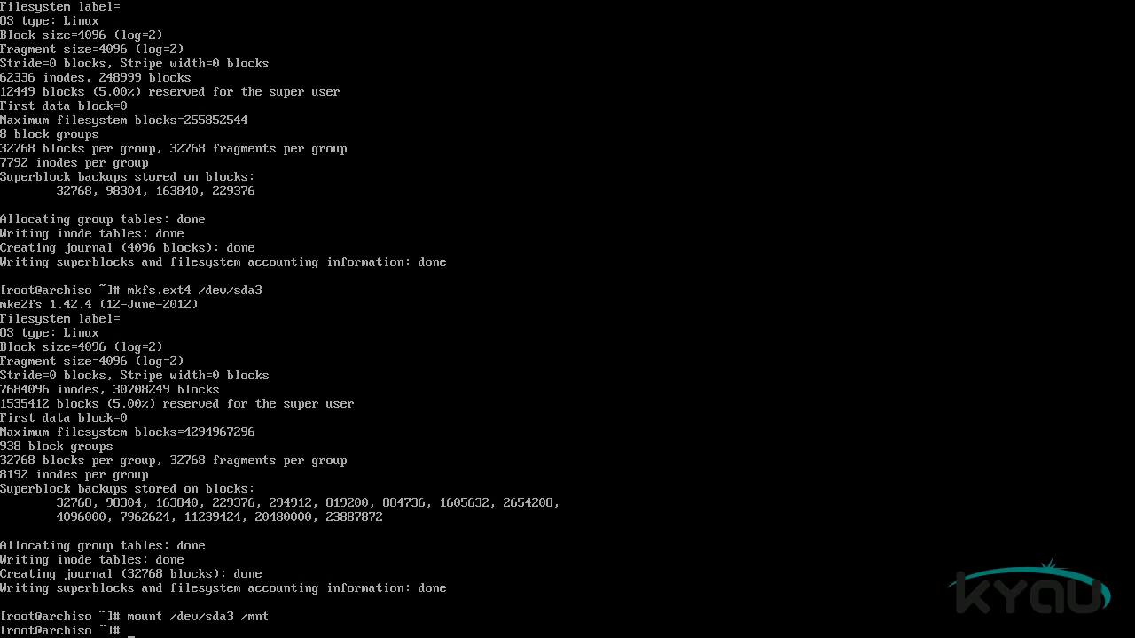
pyautogui.write('mkdir /mnt/boot')
pyautogui.press('Return')
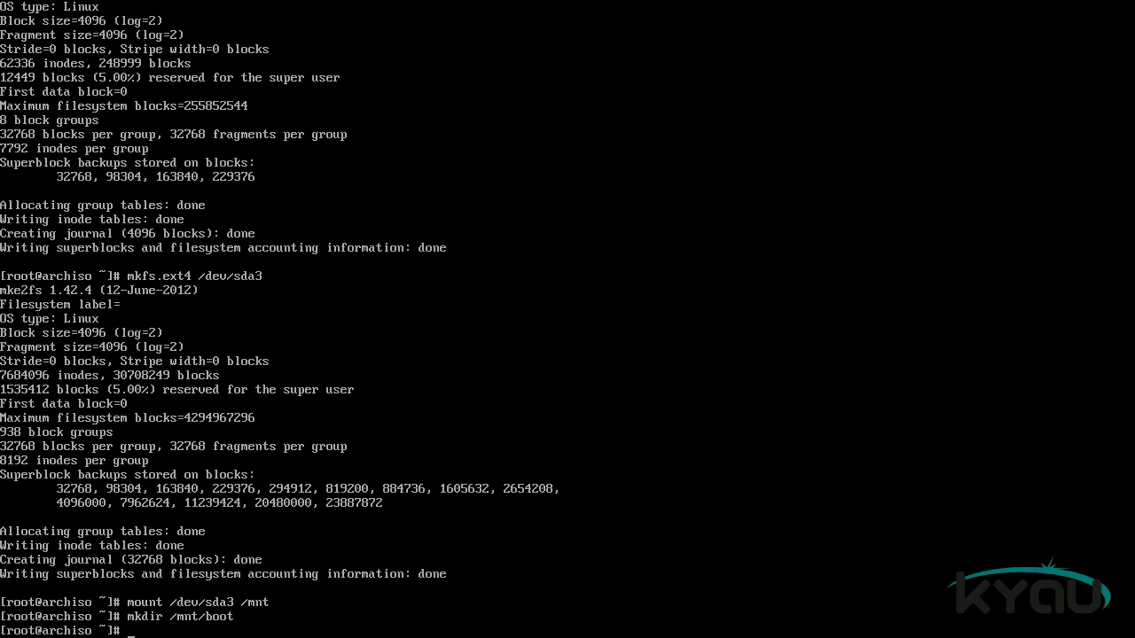
pyautogui.write('mount /dev/sda1 /mnt/boot')
pyautogui.press('Return')
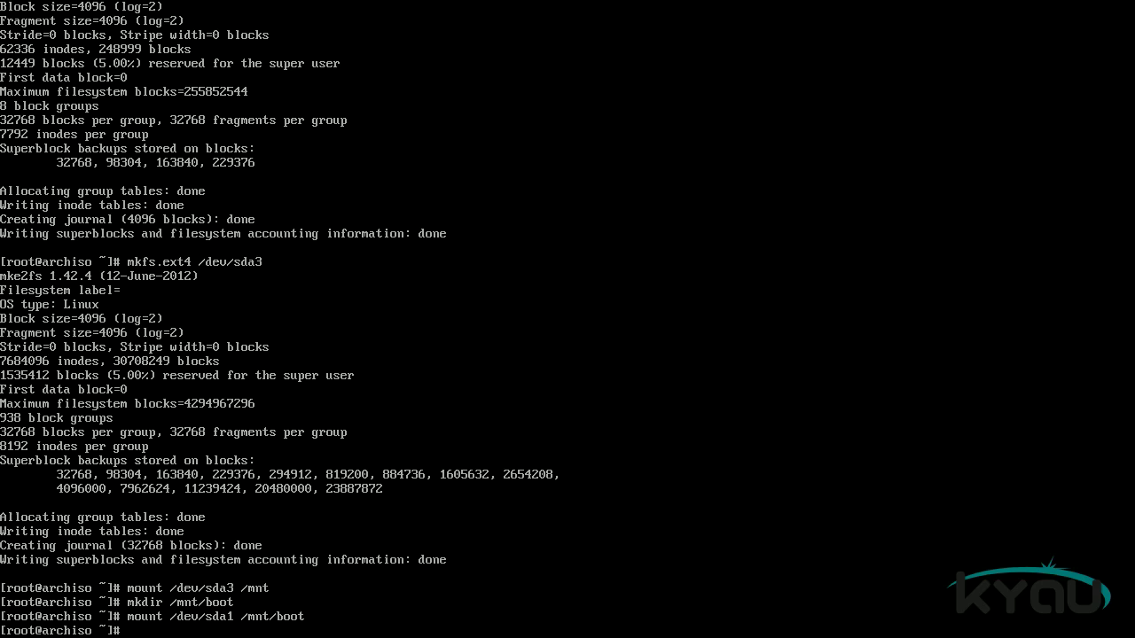
# Step: Run dhcpcd to get a DHCP lease of 192.168.1.244 for eth0
pyautogui.write('cpcd')
pyautogui.press('Return')
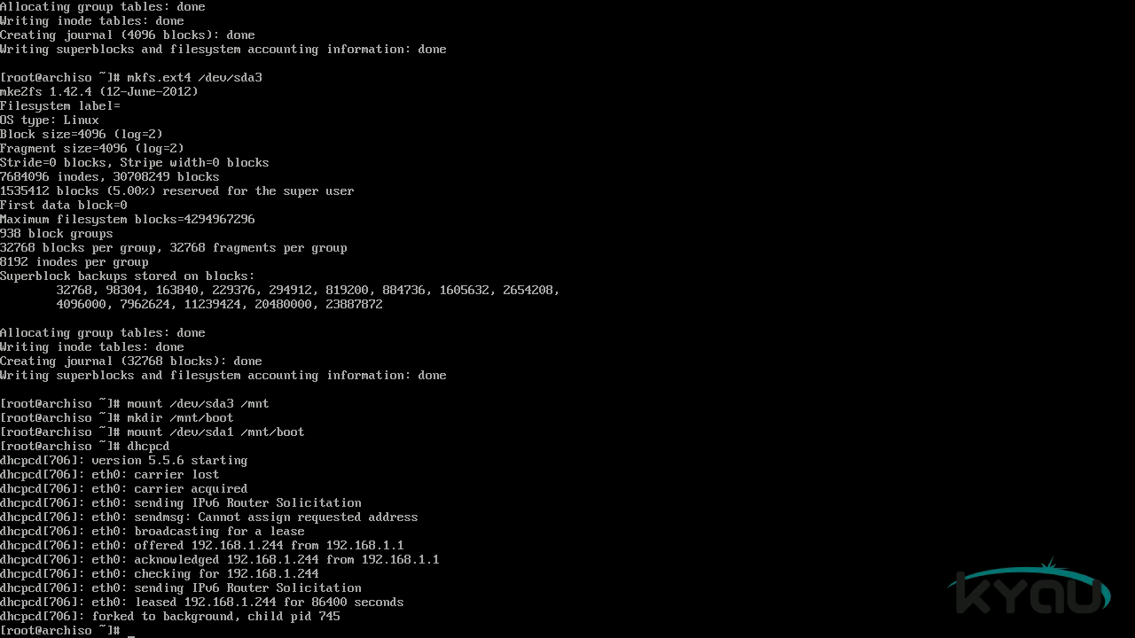
# Step: Ping google.com three times and confirm 0% packet loss
pyautogui.write('ing -c 3 google.com')
pyautogui.press('Return')
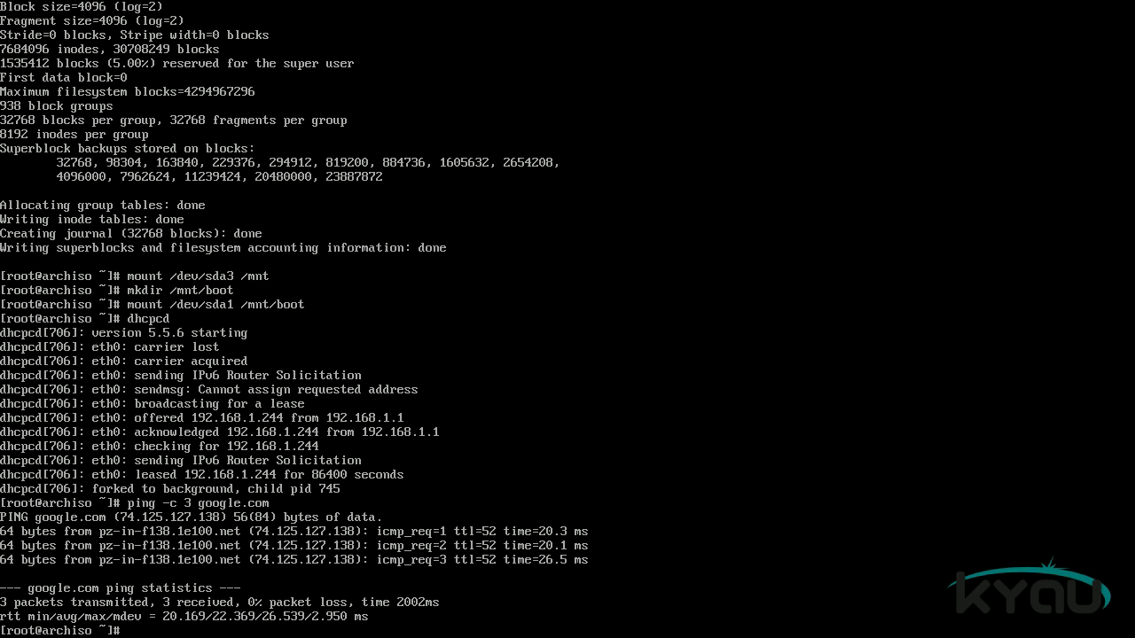
# Step: Install the base package group (114 packages) into /mnt with pacstrap
pyautogui.write('pacstrap /mnt base')
pyautogui.press('Return')
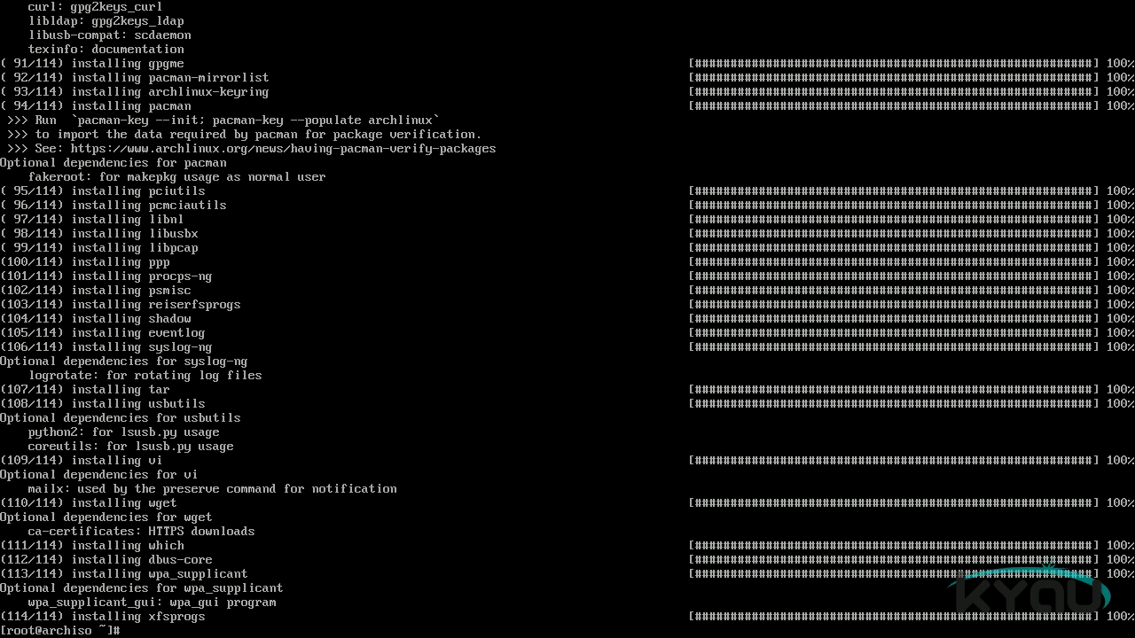
# Step: Install grub-bios with grub-common, fuse and freetype2 into /mnt via pacstrap
pyautogui.write('pacstrap /mnt grub-bios')
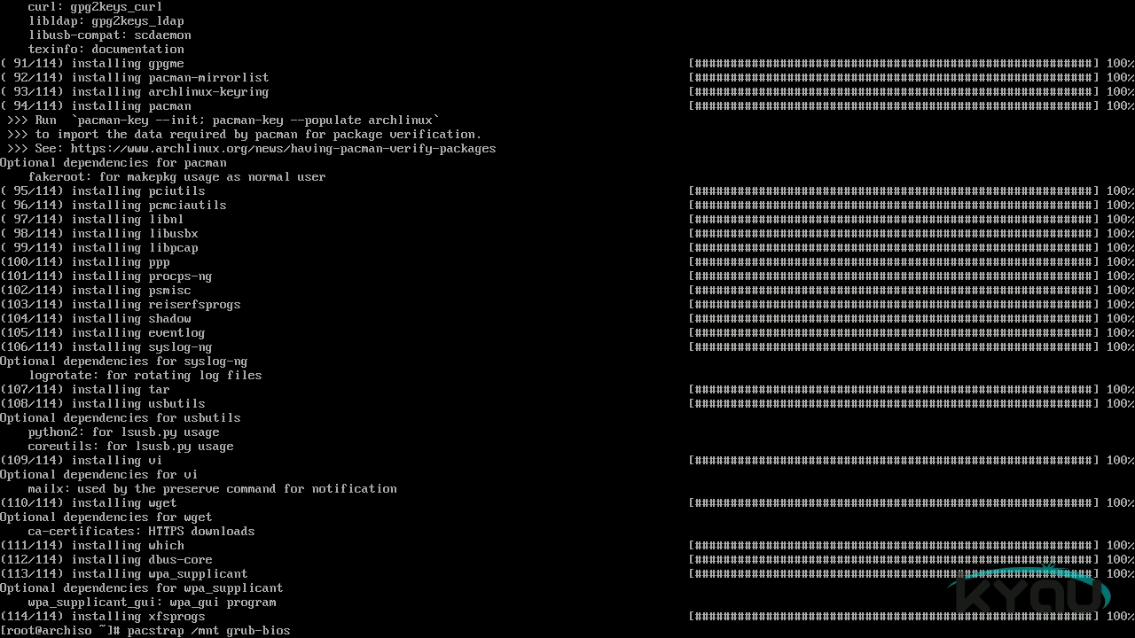
pyautogui.press('Return')
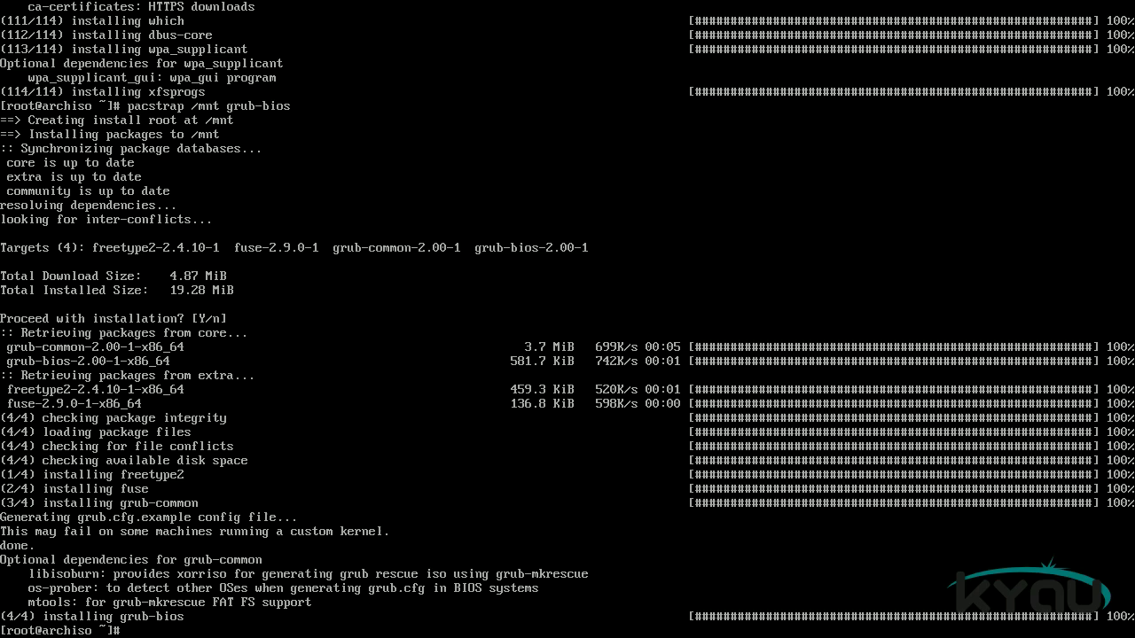
pyautogui.write('genfstab -p /mnt >> /mnt/et')
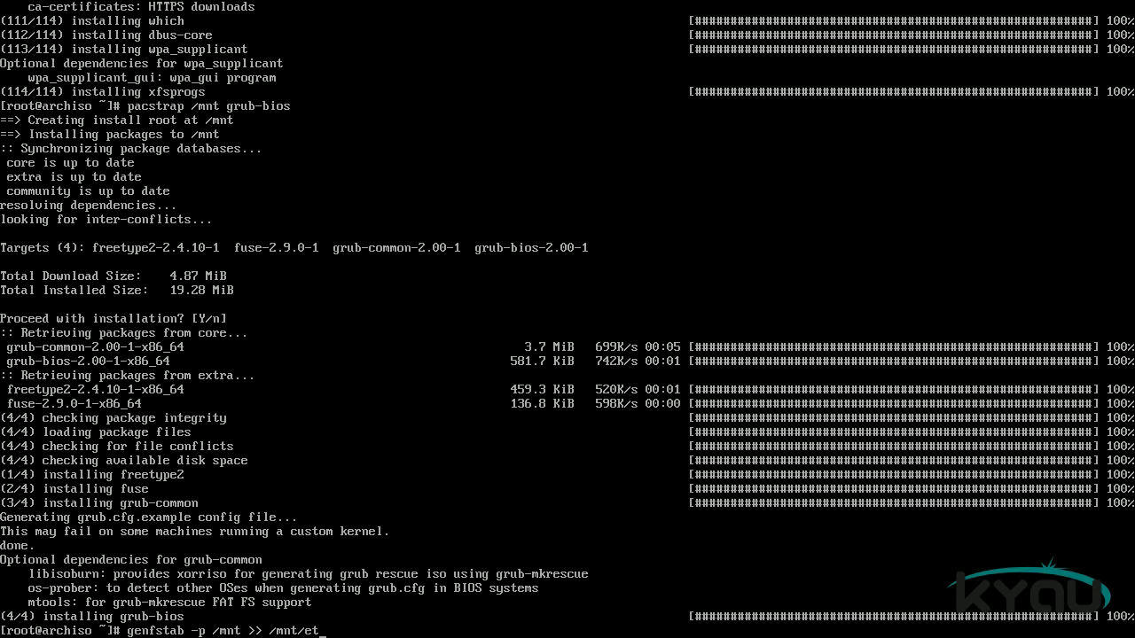
pyautogui.write('c/fstab')
# Step: Append the genfstab -p /mnt output to /mnt/etc/fstab
pyautogui.press('Return')
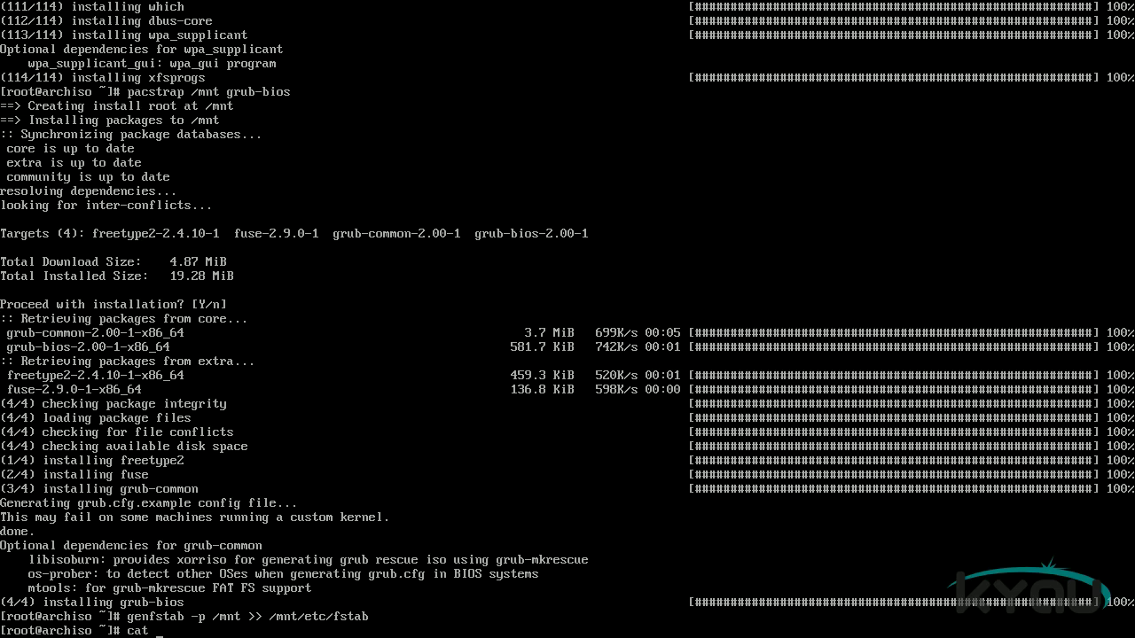
# Step: Print /mnt/etc/fstab to check the sda3 root, sda1 /boot and swap entries
pyautogui.write('mnt/etc/fstab')
pyautogui.press('Return')
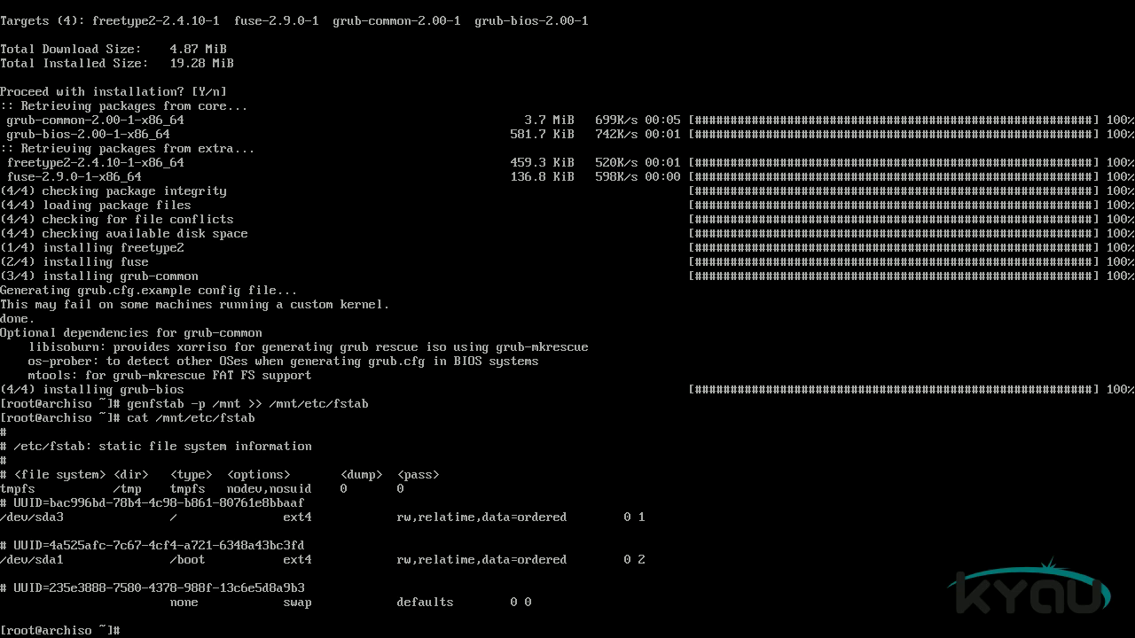
# Step: Fix the /dev/sda2 swap line in /mnt/etc/fstab with nano and save the file
pyautogui.write('nano/mnt/etc/fstab')
pyautogui.press('Return')
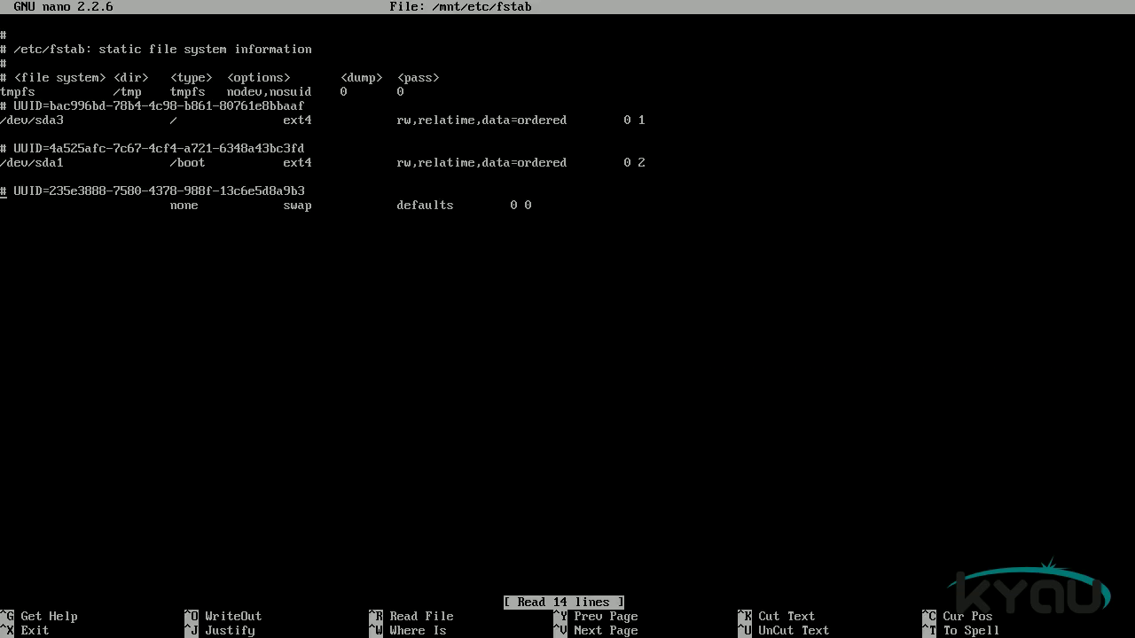
pyautogui.write('/dev/sda2')
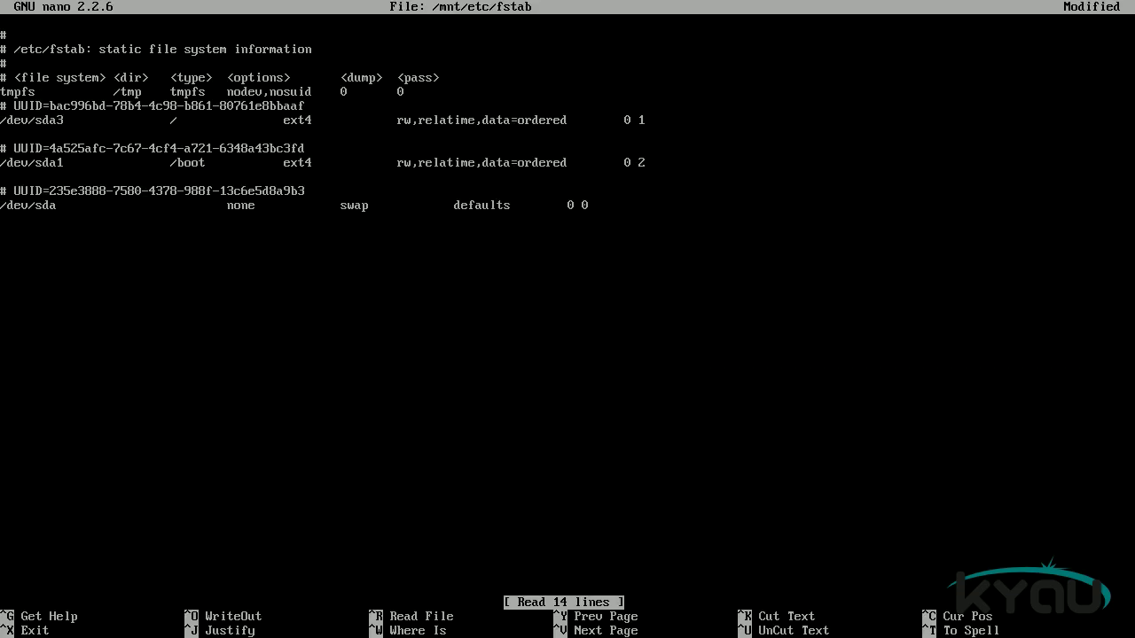
pyautogui.press('Delete')
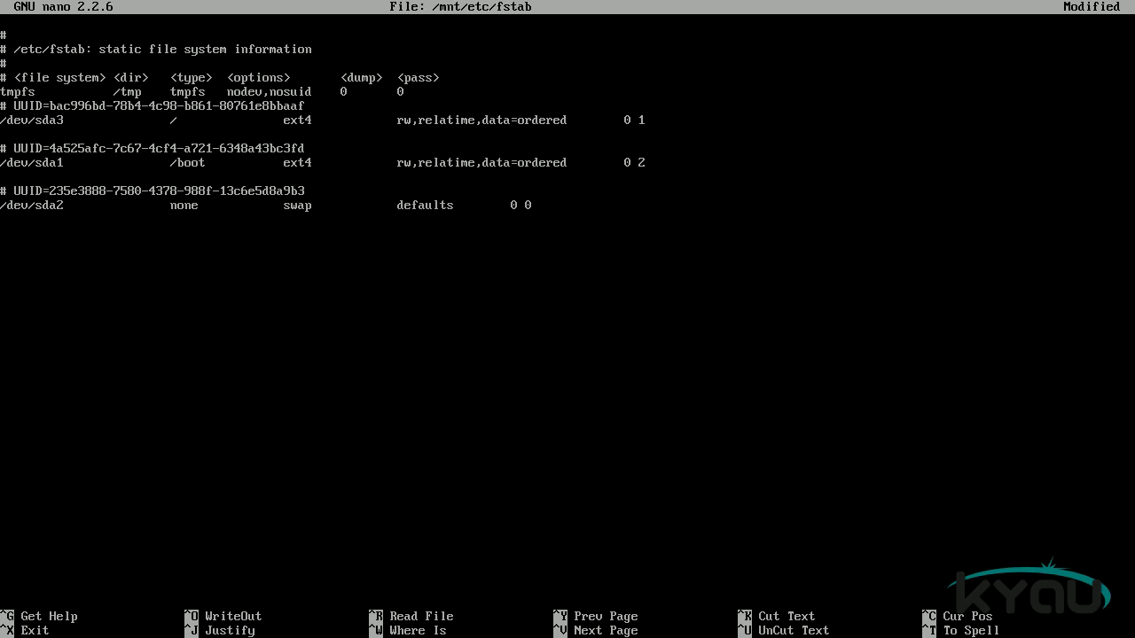
pyautogui.hotkey('ctrl', 'x')
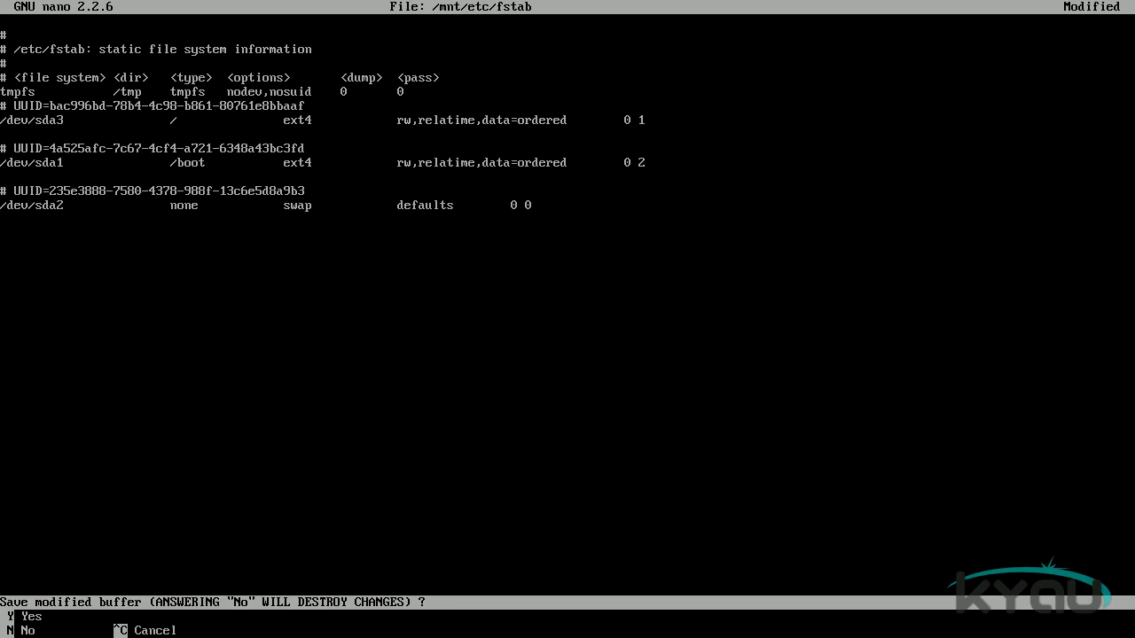
pyautogui.press('y')
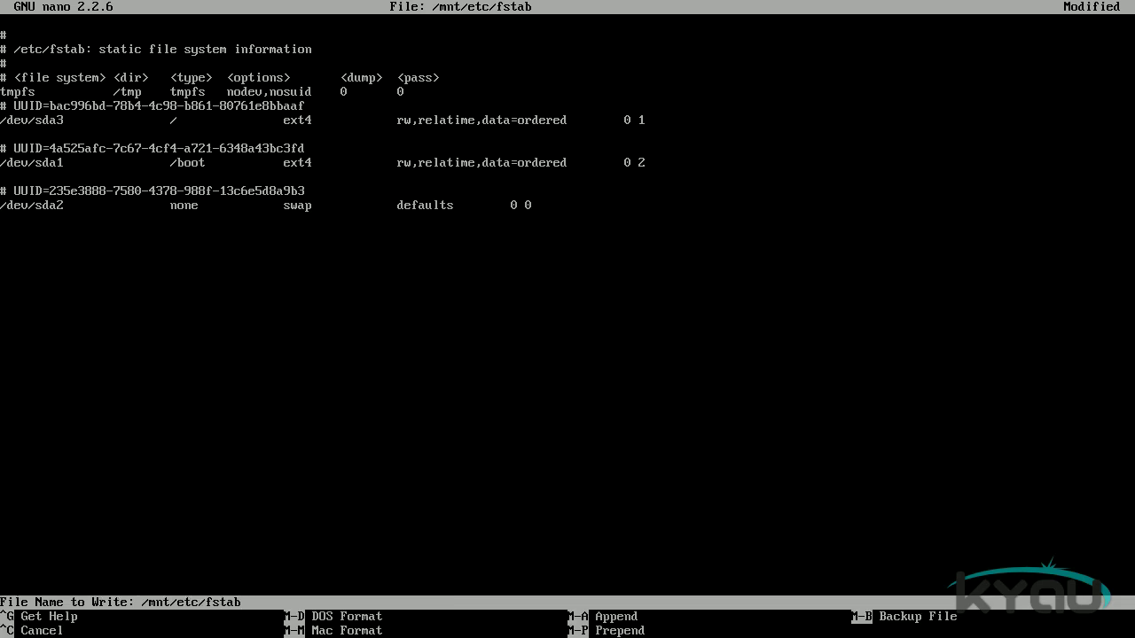
pyautogui.press('Return')
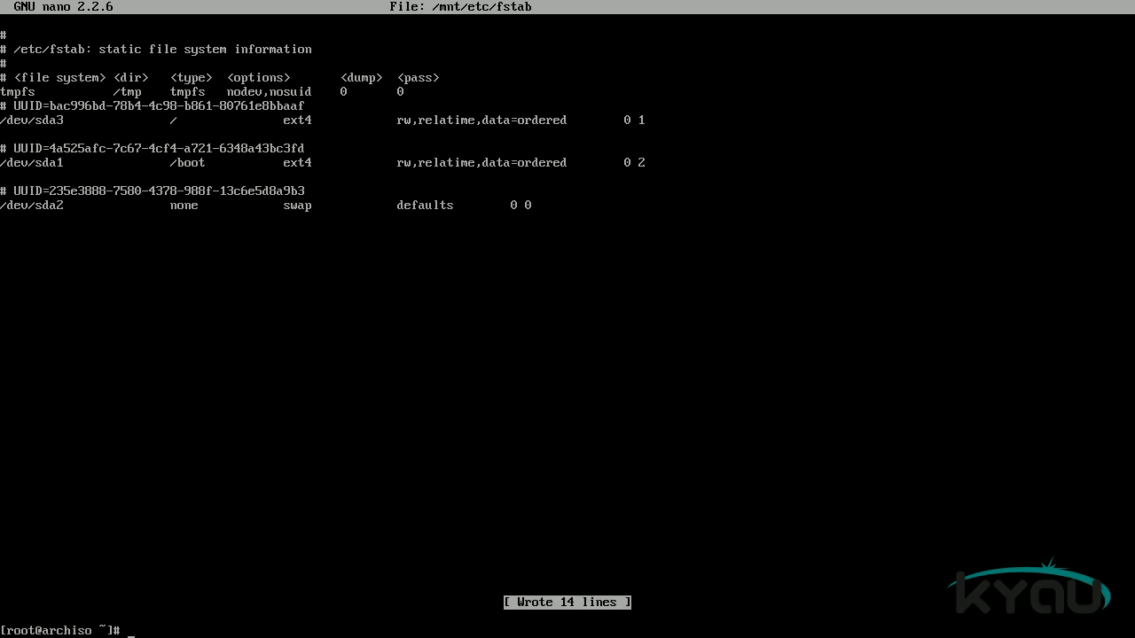
# Step: Chroot into /mnt and link /etc/localtime to the US/Pacific timezone
pyautogui.write('arch-chroot /mnt')
pyautogui.press('Return')
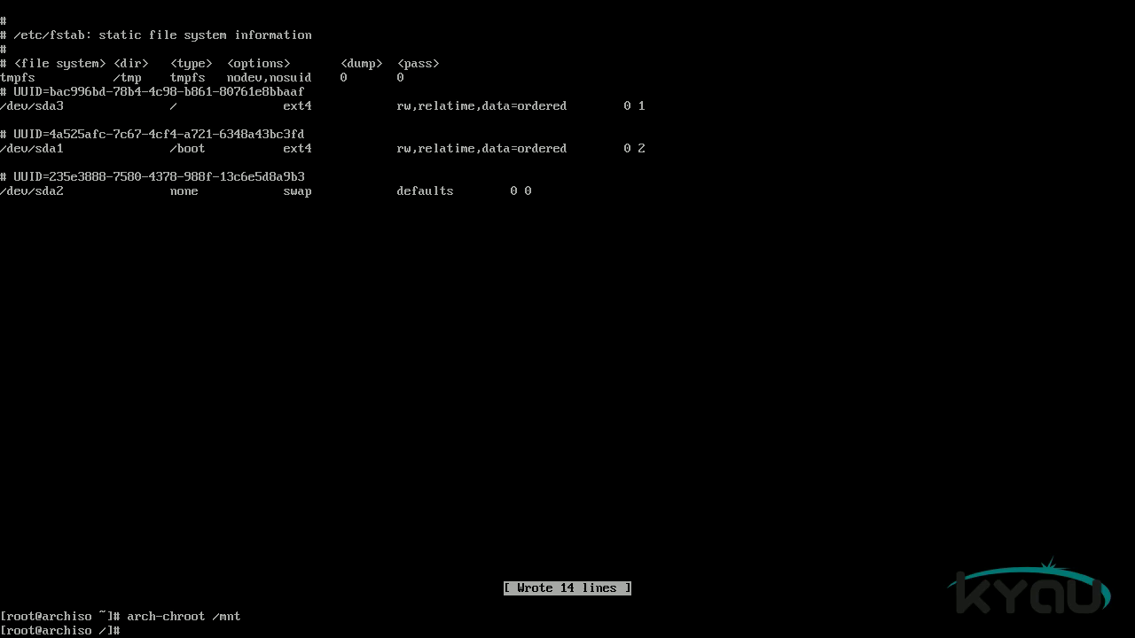
pyautogui.write('ln -sf /usr/share/zoneinfo/')
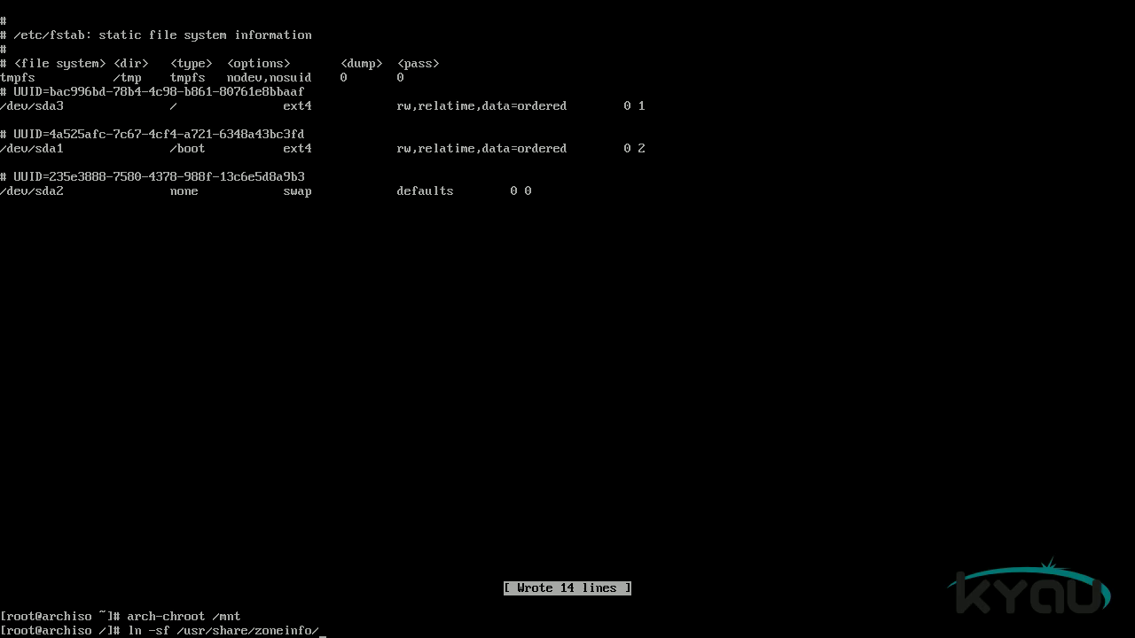
pyautogui.write('US/Pacific /etc/localtime')
pyautogui.press('Return')
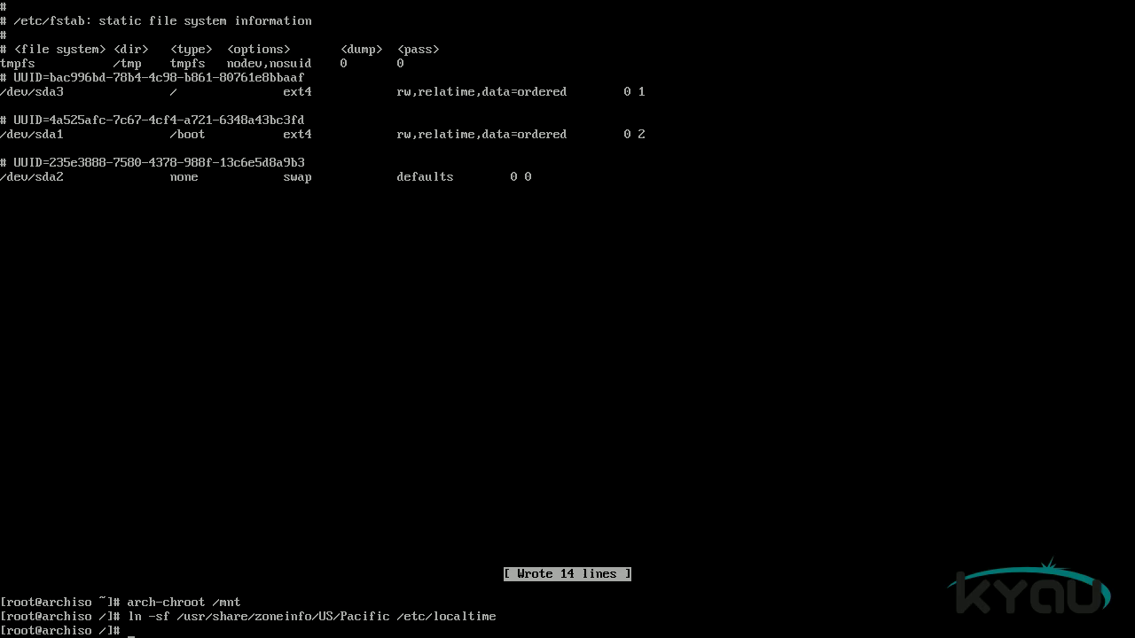
# Step: Uncomment en_US.UTF-8 UTF-8 and en_US ISO-8859-1 in /etc/locale.gen and save it
pyautogui.write('nano /etc/locale.gen')
pyautogui.press('Return')
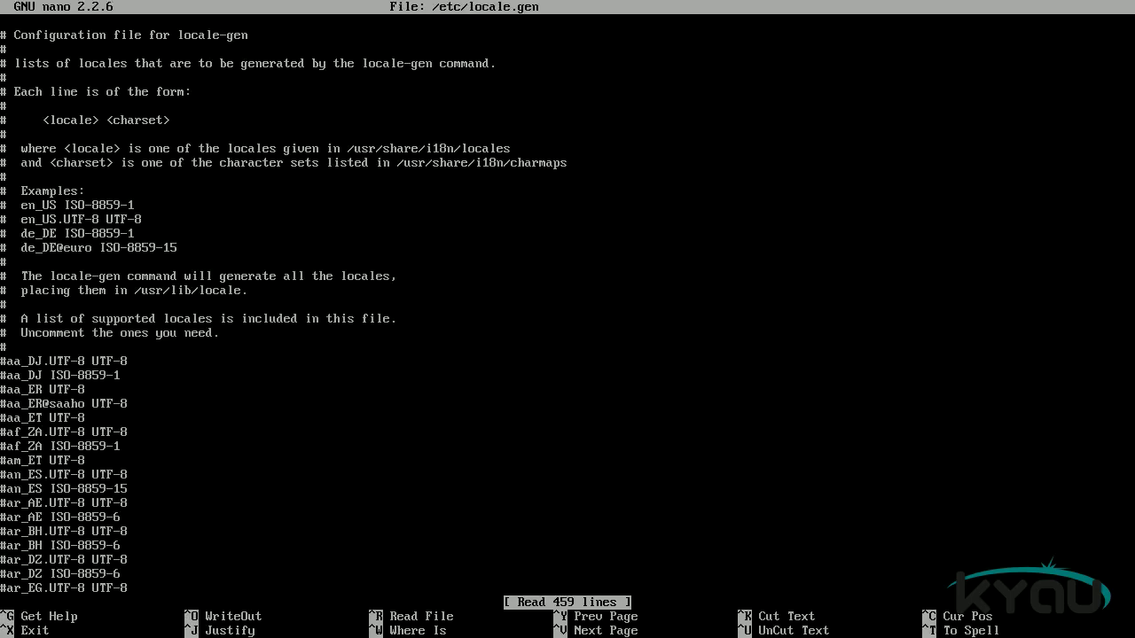
pyautogui.press('pagedown')
pyautogui.press('pagedown')
pyautogui.press('pagedown')
pyautogui.press('pagedown')
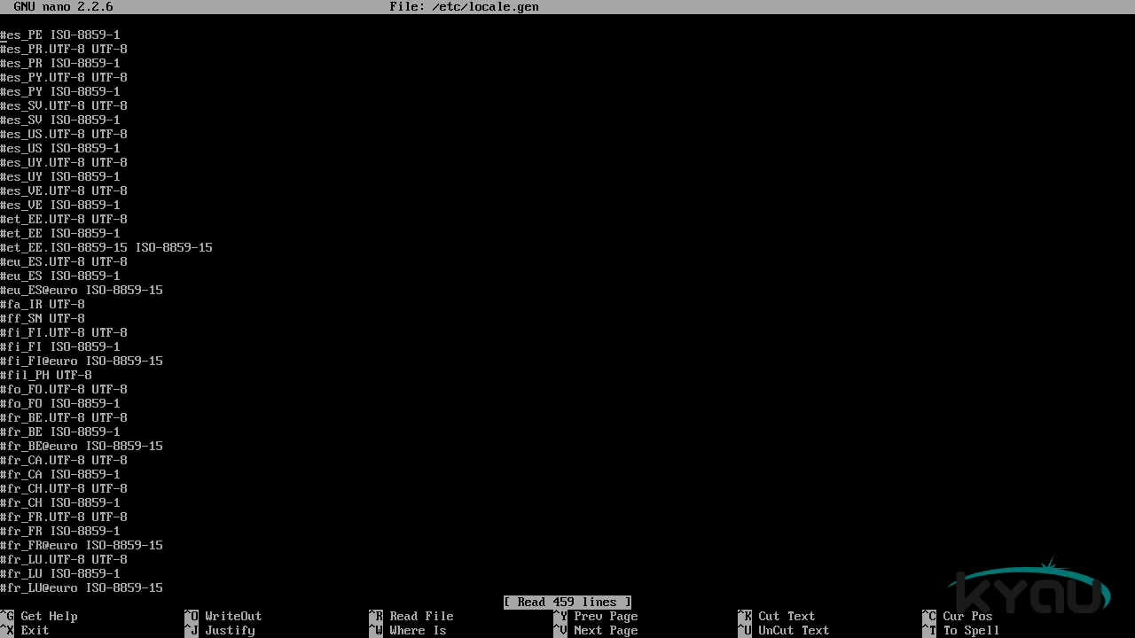
pyautogui.press('pageup')
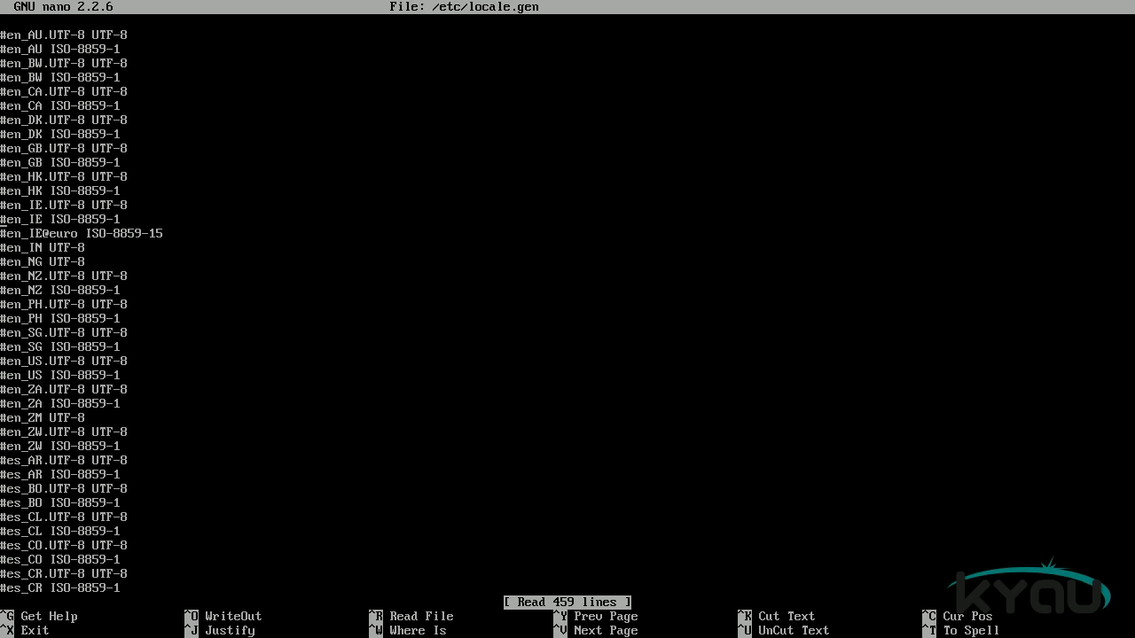
pyautogui.press('Down')
pyautogui.press('Down')
pyautogui.press('Delete')
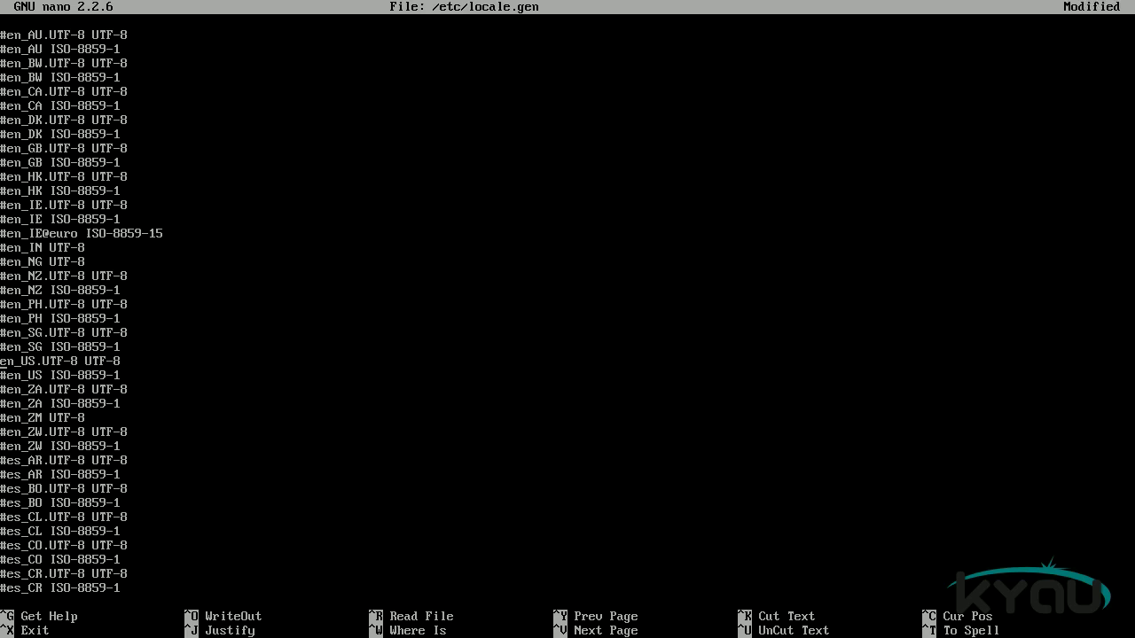
pyautogui.press('Down')
pyautogui.press('Delete')
pyautogui.hotkey('ctrl', 'x')
pyautogui.press('y')
pyautogui.press('Return')
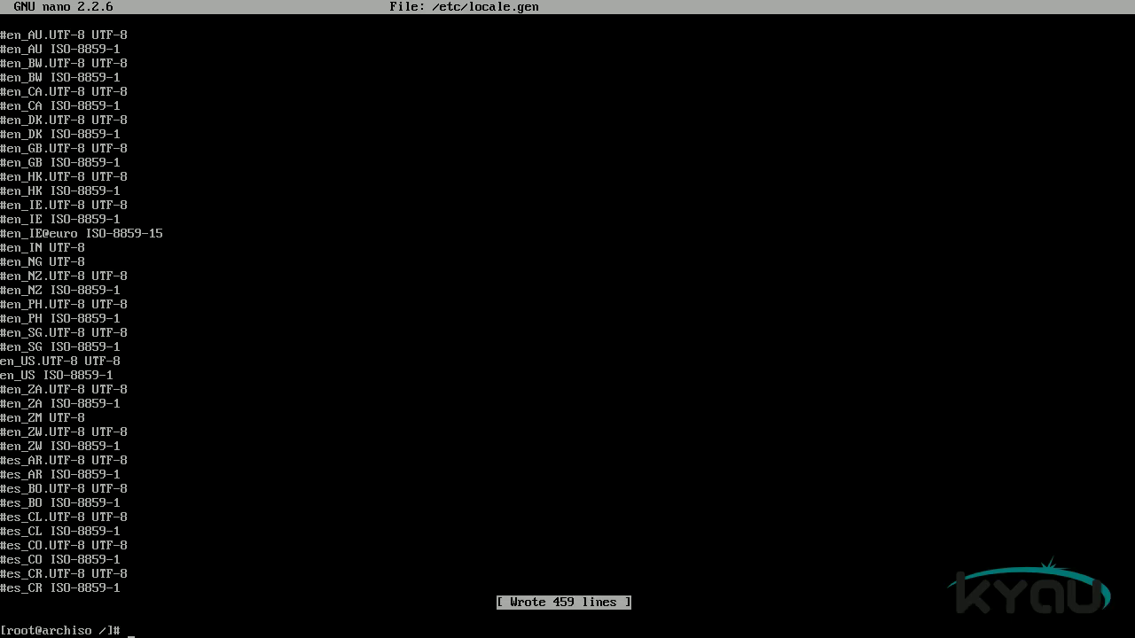
# Step: Save LANG="en_US.UTF-8" and LC_COLLATE="C" in /etc/locale.conf, then run locale-gen
pyautogui.write('nano /etc/locale.conf')
pyautogui.press('Return')
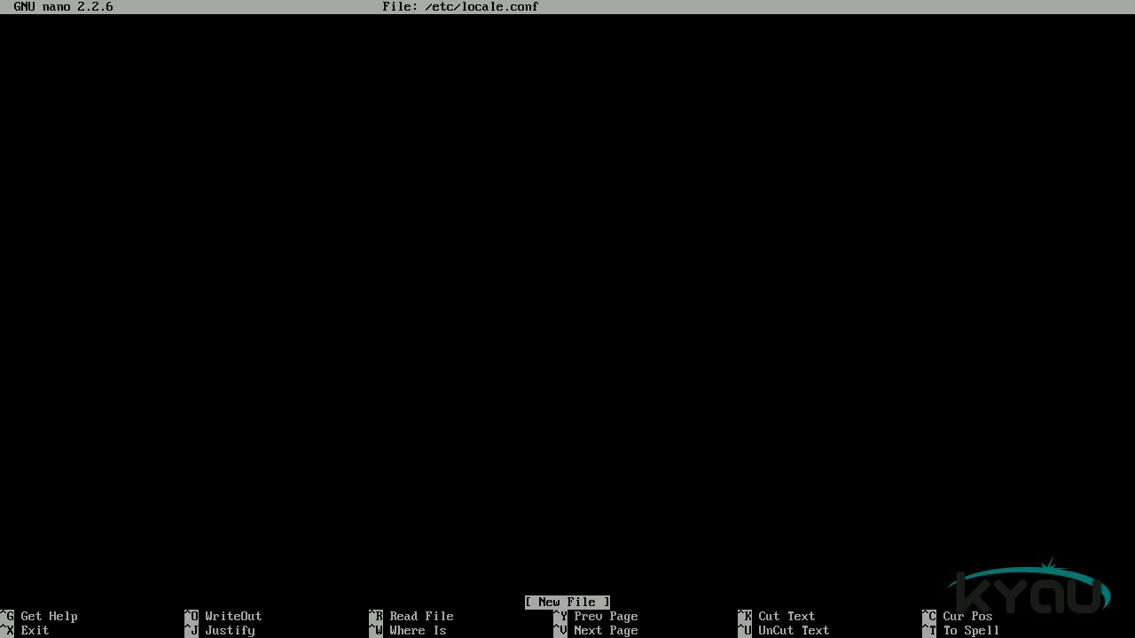
pyautogui.write('LANG="en_US.UTF-8" ')
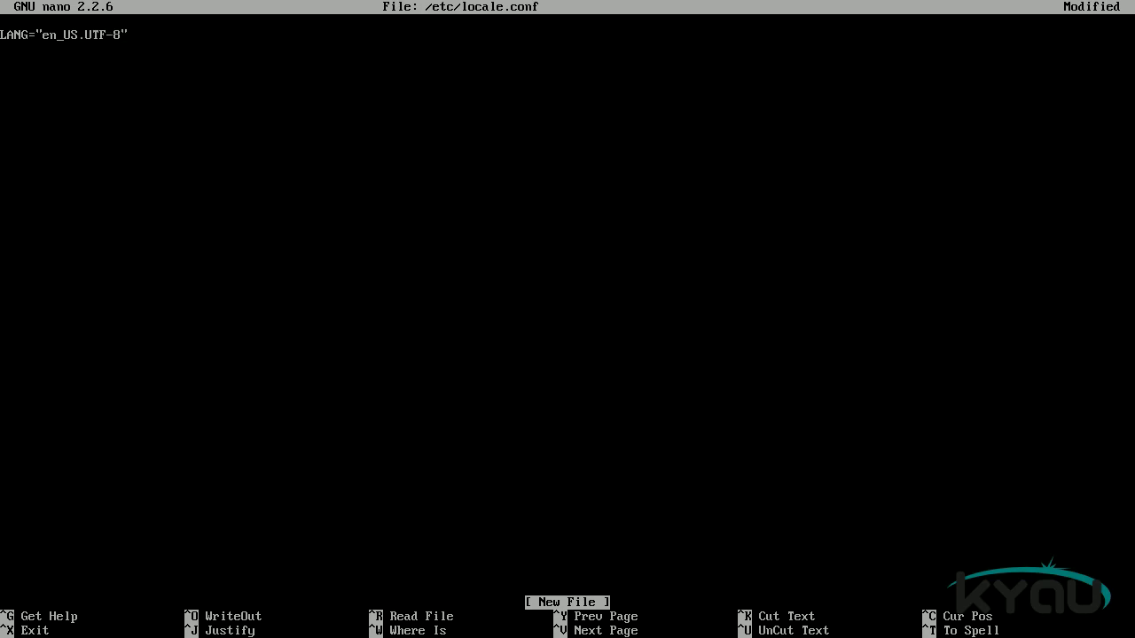
pyautogui.write('LC_COLLATE')
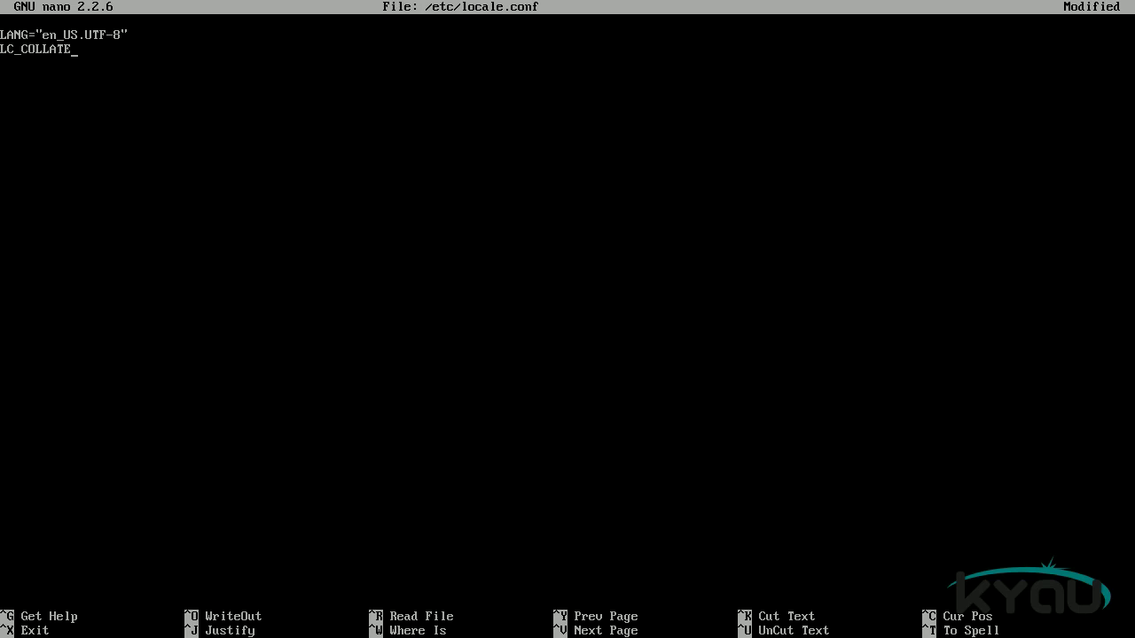
pyautogui.write('="C"')
pyautogui.hotkey('ctrl', 'x')
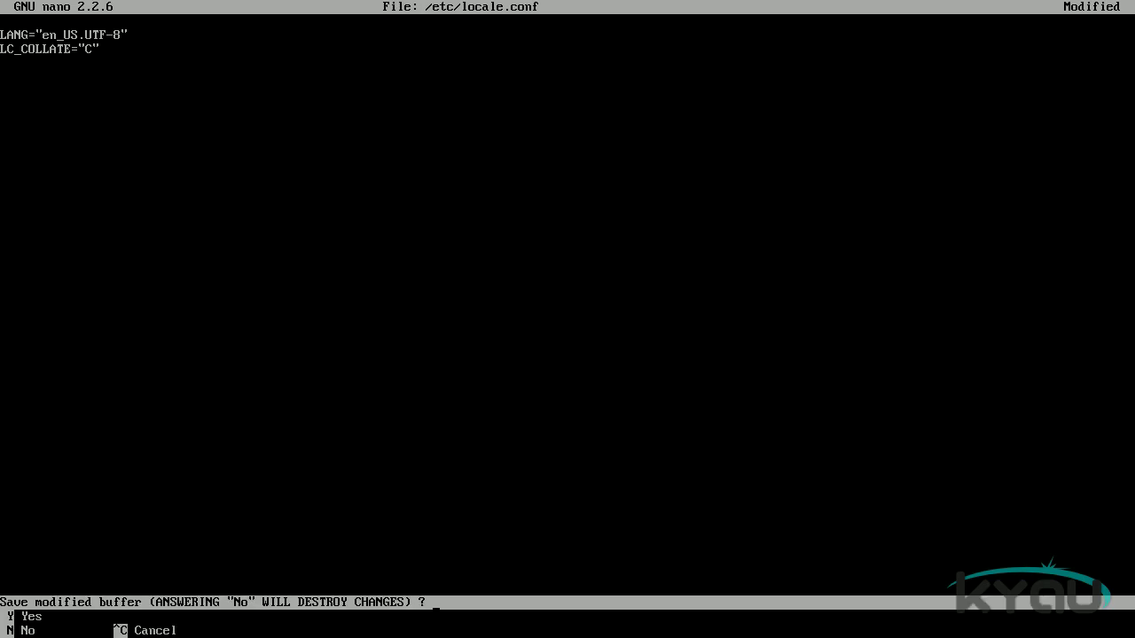
pyautogui.press('y')
pyautogui.press('Return')
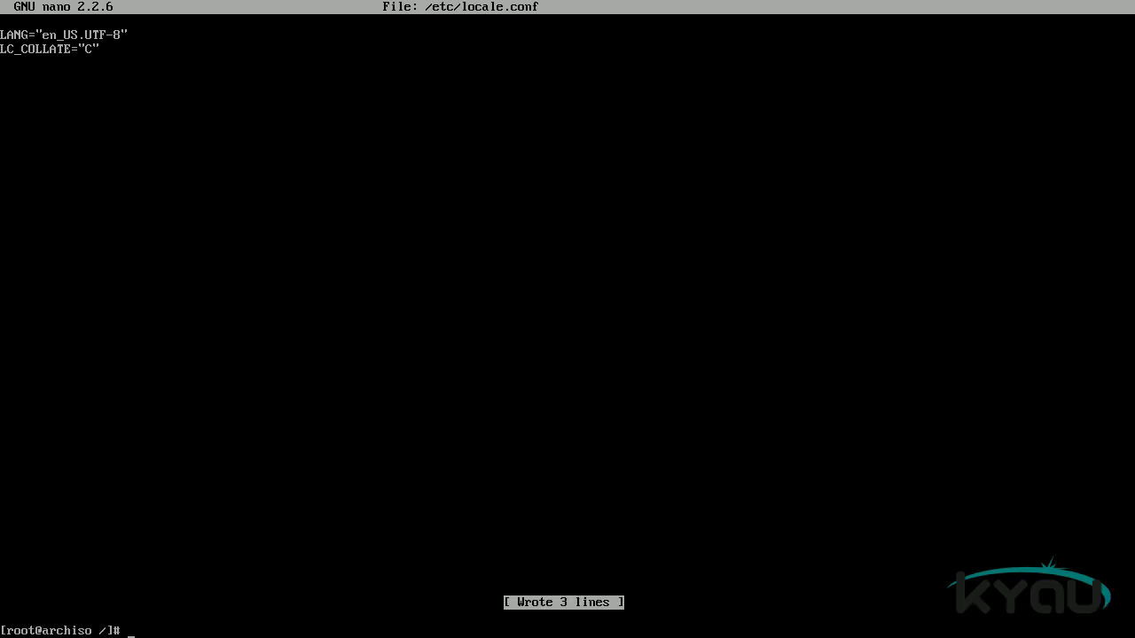
pyautogui.write('locale-gen')
pyautogui.press('Return')
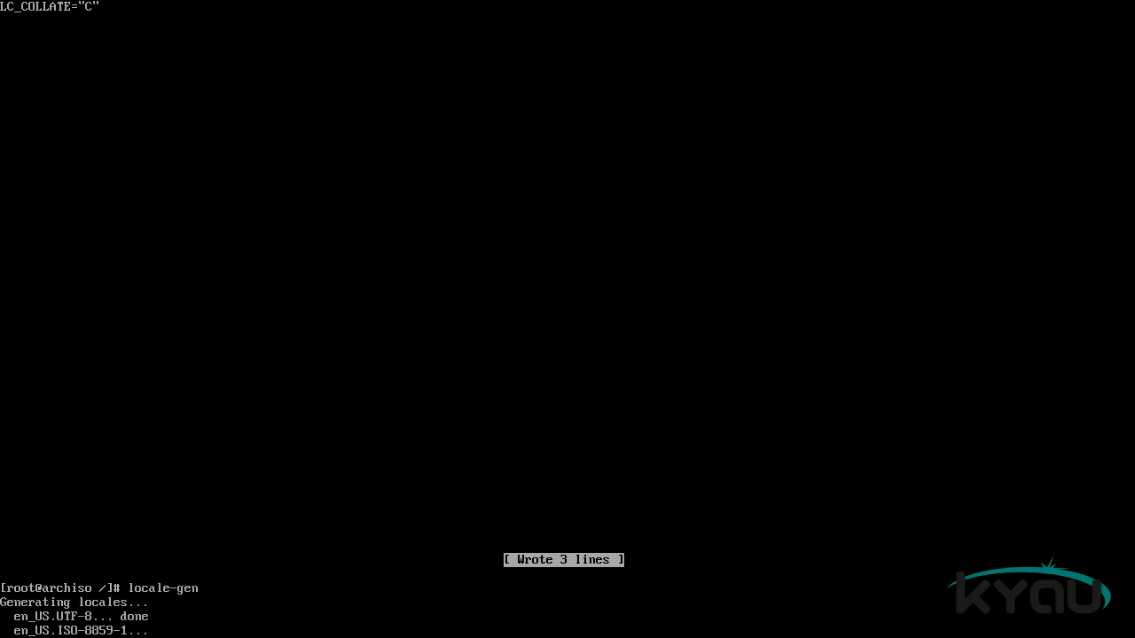
# Step: Edit /etc/rc.conf in nano with TIMEZONE "US/Pacific", KEYMAP "us" and LOCALE "en_US.UTF-8"
pyautogui.write('nano /etc/rc.conf')
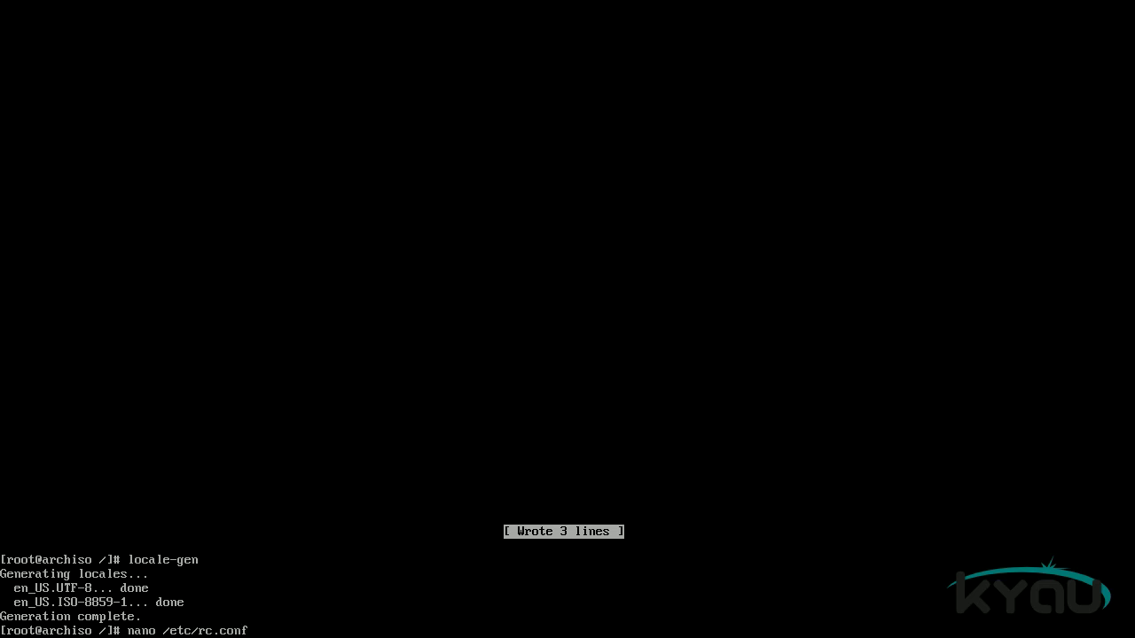
pyautogui.press('Return')
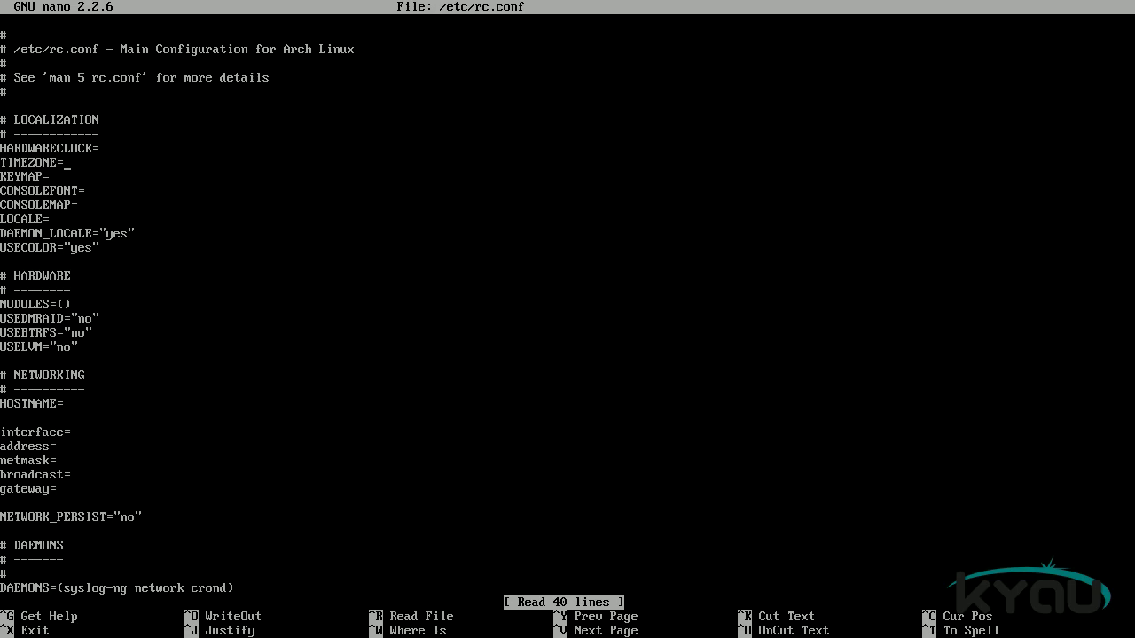
pyautogui.write('"US/Pa')
pyautogui.write('us')
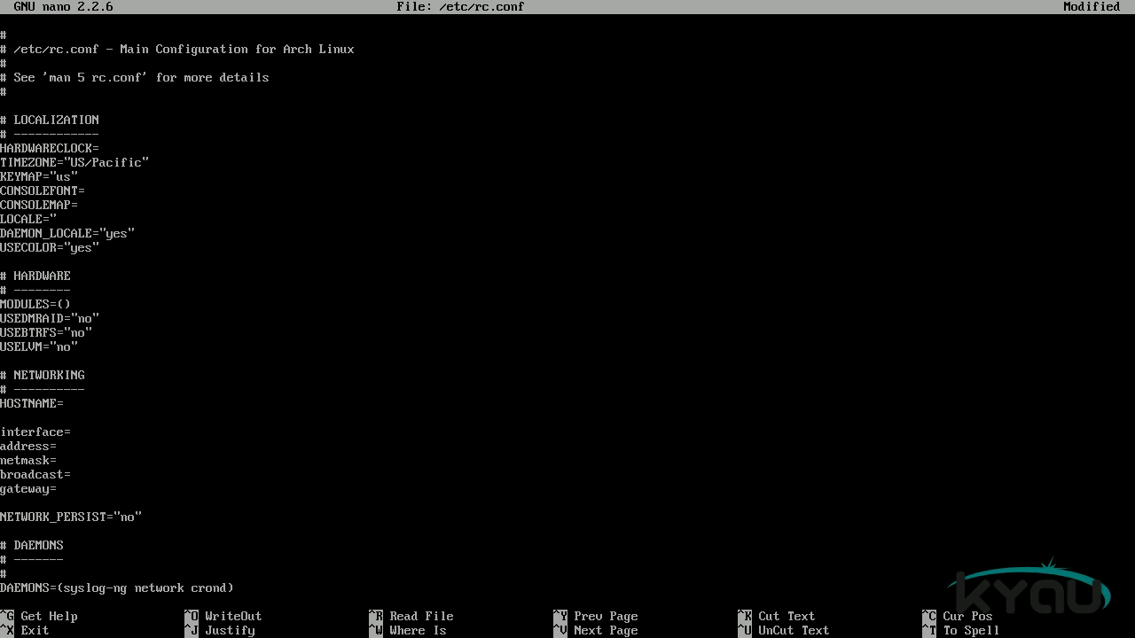
pyautogui.write('n_US.UTF-8')
# Step: Set hostname arch and static eth0 (192.168.1.50, 255.255.255.0, broadcast 192.168.1.255, gateway 192.168.1.1), then save rc.conf
pyautogui.write('arch"  int')
pyautogui.write('erface="eth')
pyautogui.write('0')
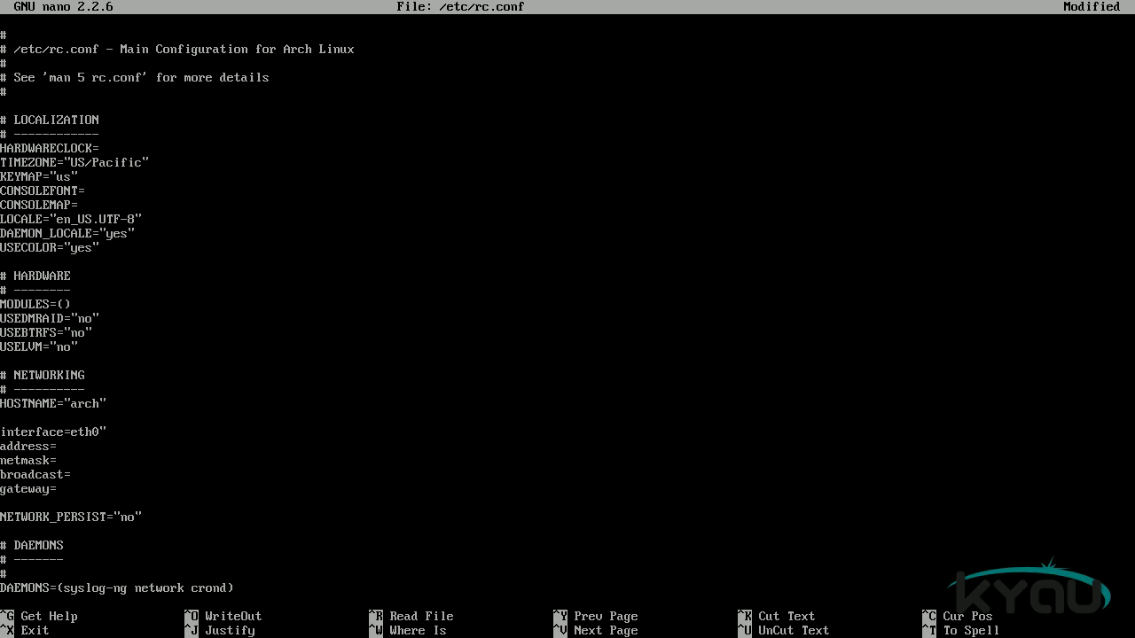
pyautogui.write('" address="')
pyautogui.write('192.168.1.50')
pyautogui.write('" netmask="255.255.255.0')
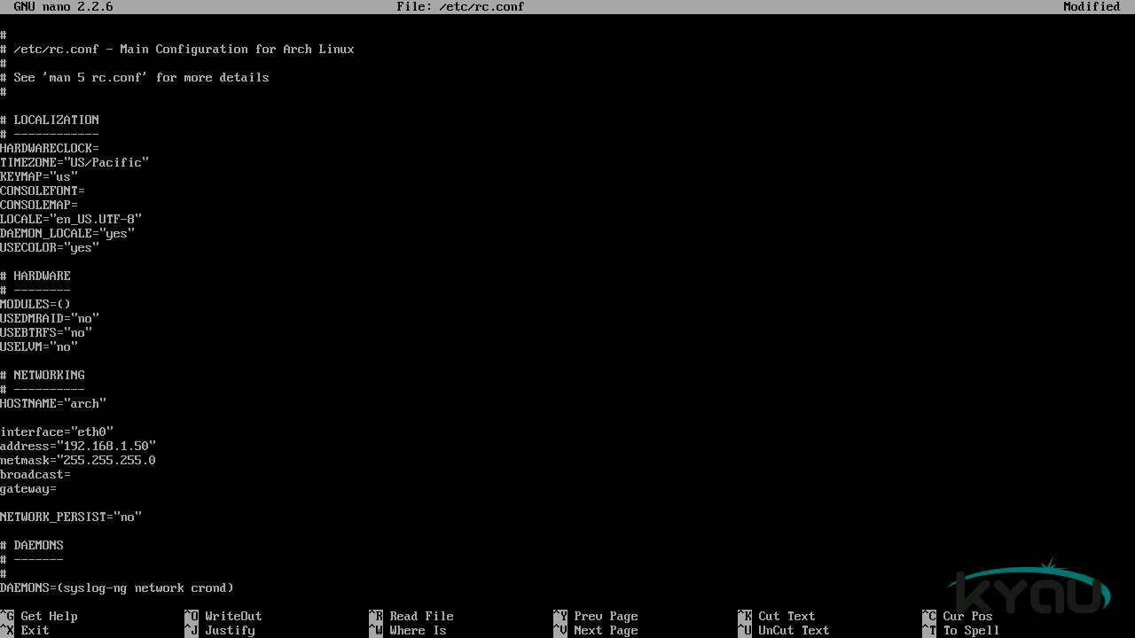
pyautogui.write('" broadcast="192.168.1.255"')
pyautogui.press('Down')
pyautogui.write('"192.168.1.1"')
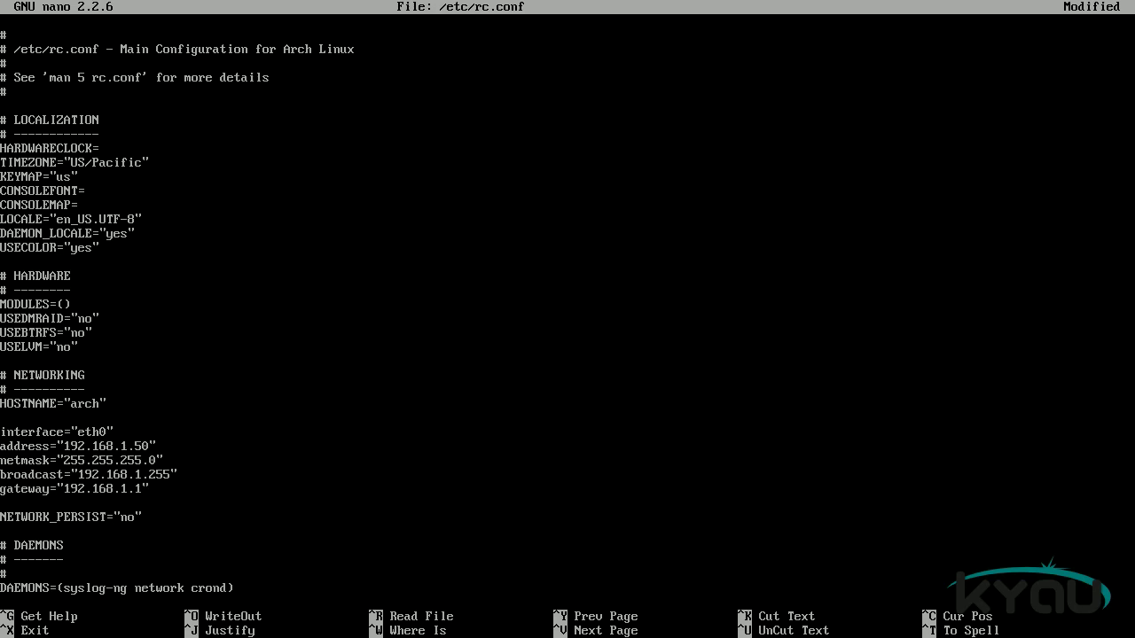
pyautogui.hotkey('ctrl', 'x')
pyautogui.press('y')
pyautogui.press('Return')
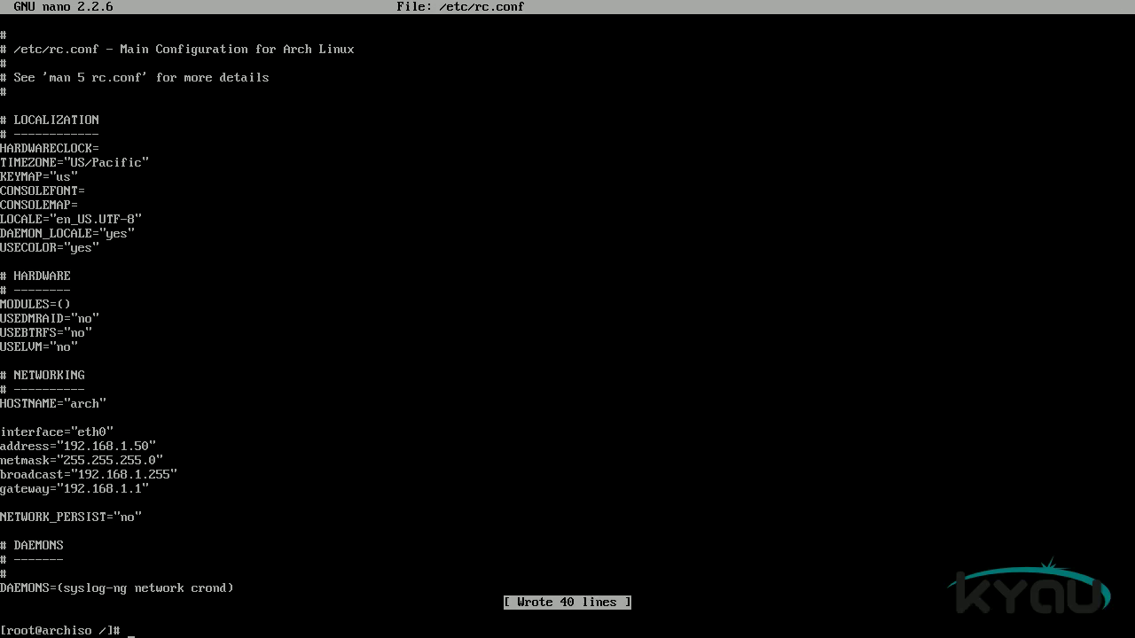
# Step: Open /etc/resolv.conf in nano and add a 'search kyau.net' line
pyautogui.write('nano /etc/resolv.conf')
pyautogui.press('Return')
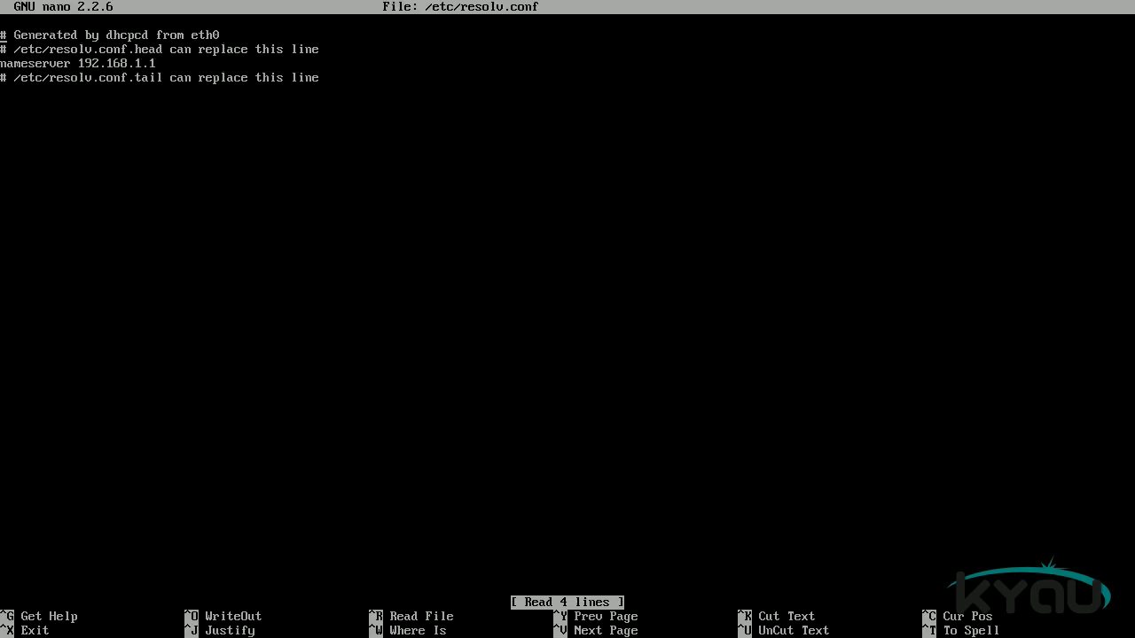
pyautogui.press('Return')
pyautogui.write('searh')
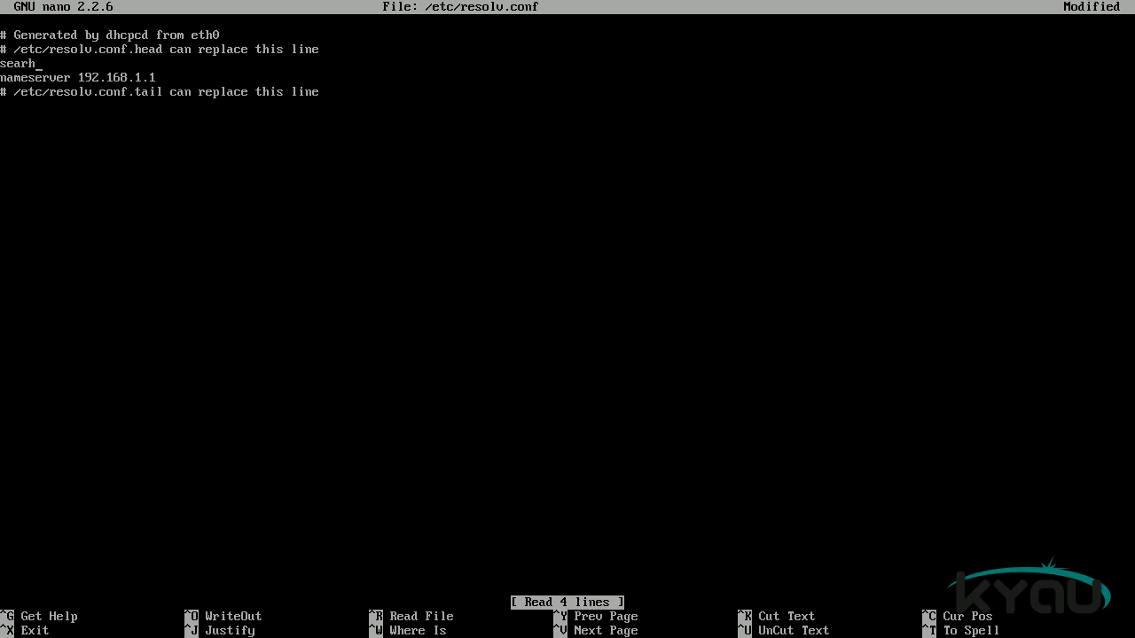
pyautogui.press('BackSpace')
pyautogui.write('ch kyau.net')
pyautogui.press('Return')
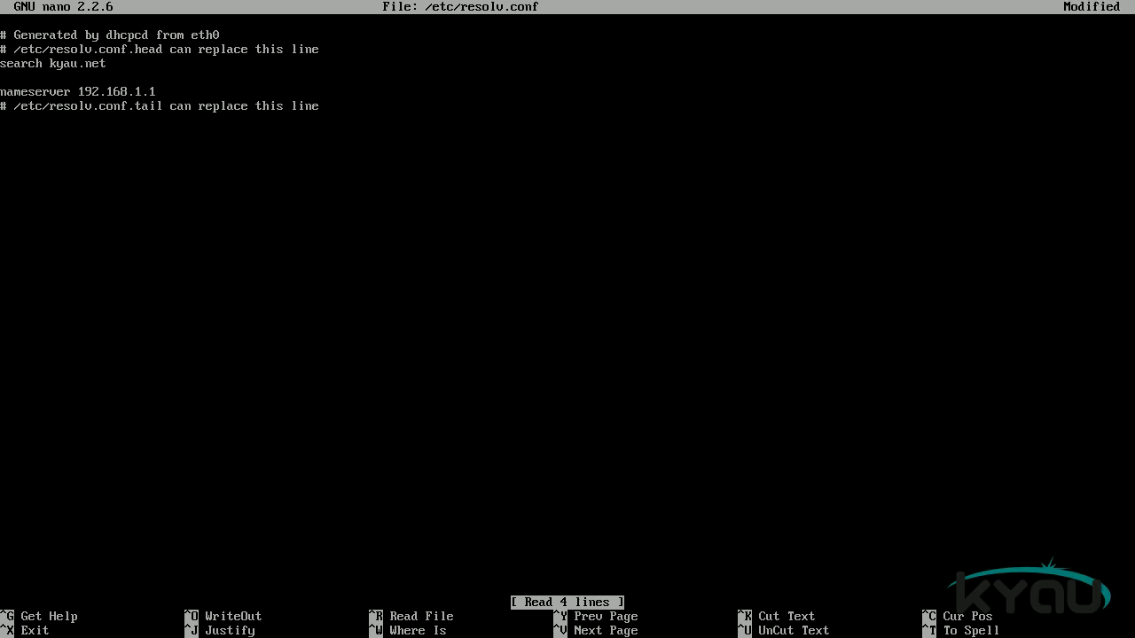
# Step: Add nameservers 4.2.2.1 and 4.2.2.2 and delete the old 192.168.1.1 nameserver line
pyautogui.write('nameserver 4')
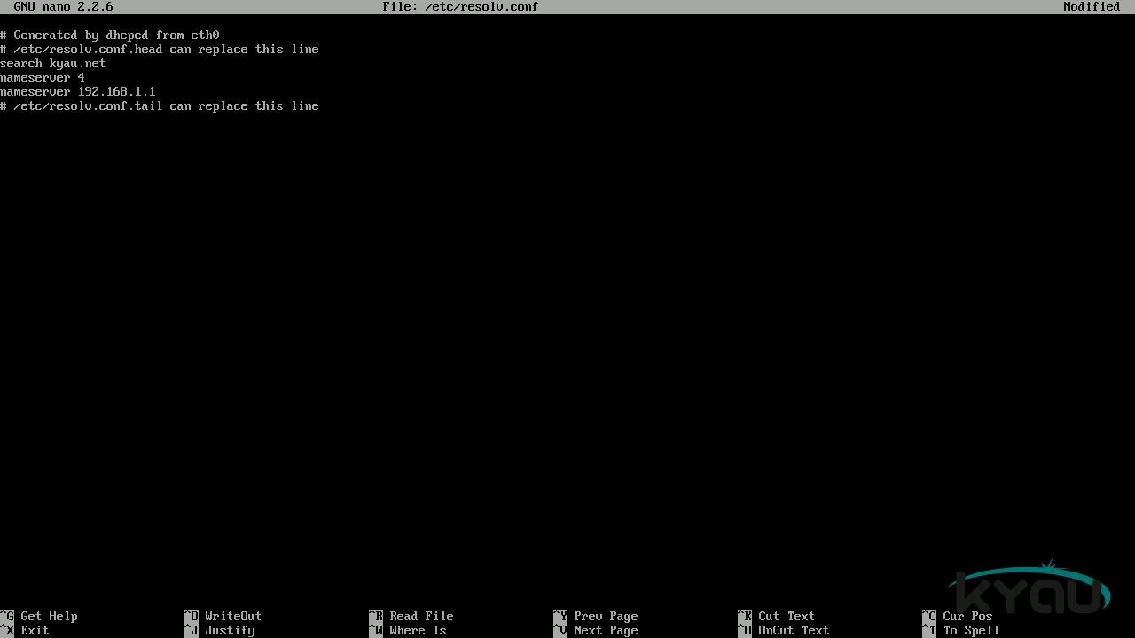
pyautogui.write('.2.2.1')
pyautogui.press('Return')
pyautogui.write('nameserver 4.2.2')
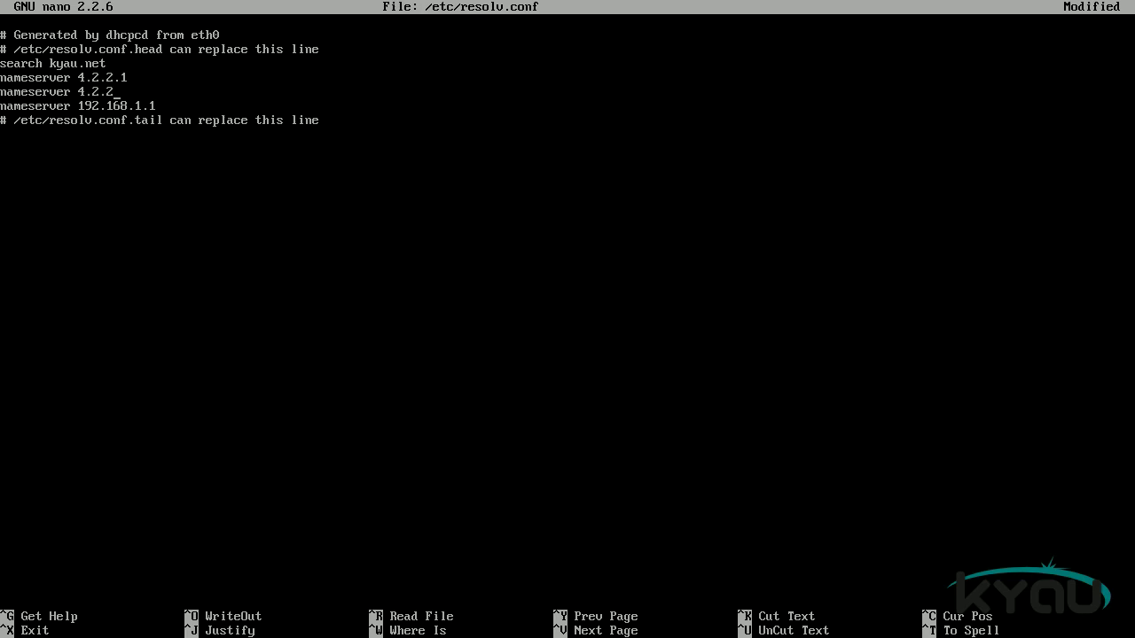
pyautogui.write('.2')
pyautogui.press('Down')
pyautogui.hotkey('ctrl', 'k')
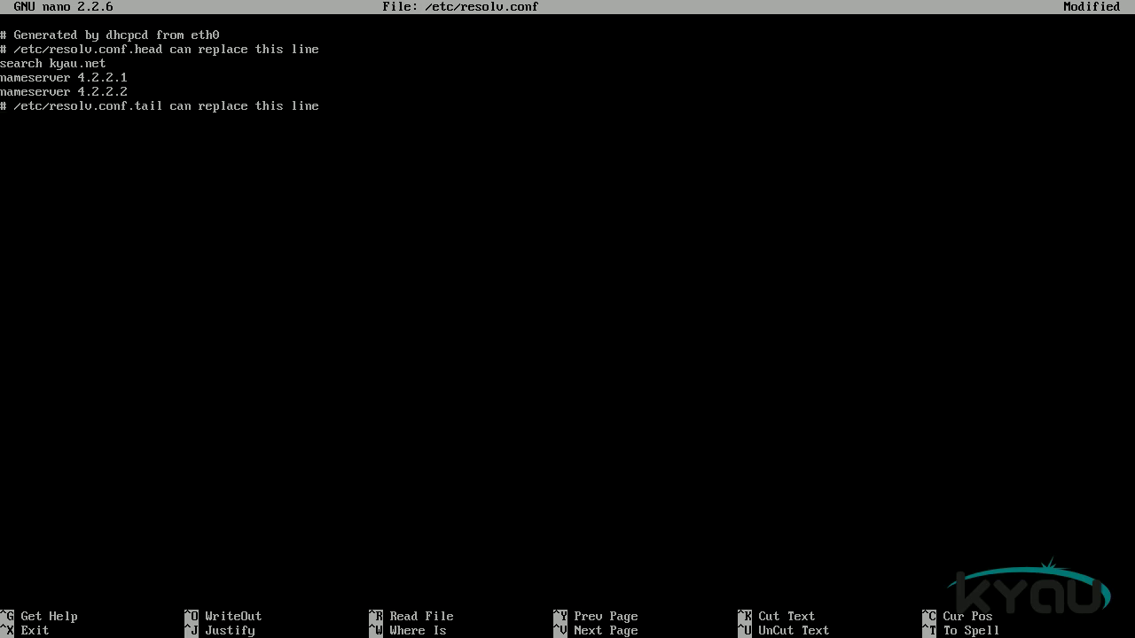
# Step: Add a third nameserver 4.2.2.3 and save resolv.conf
pyautogui.press('Return')
pyautogui.press('Up')
pyautogui.write('nameserv')
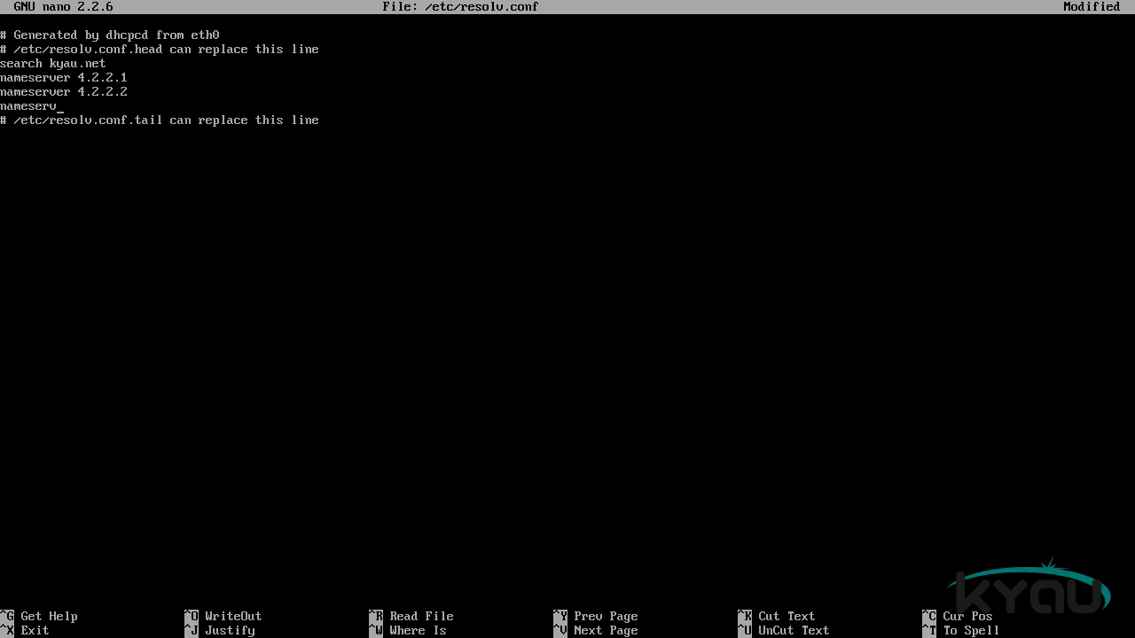
pyautogui.write('er 4.2.2.3')
pyautogui.hotkey('ctrl', 'x')
pyautogui.press('y')
pyautogui.press('Return')
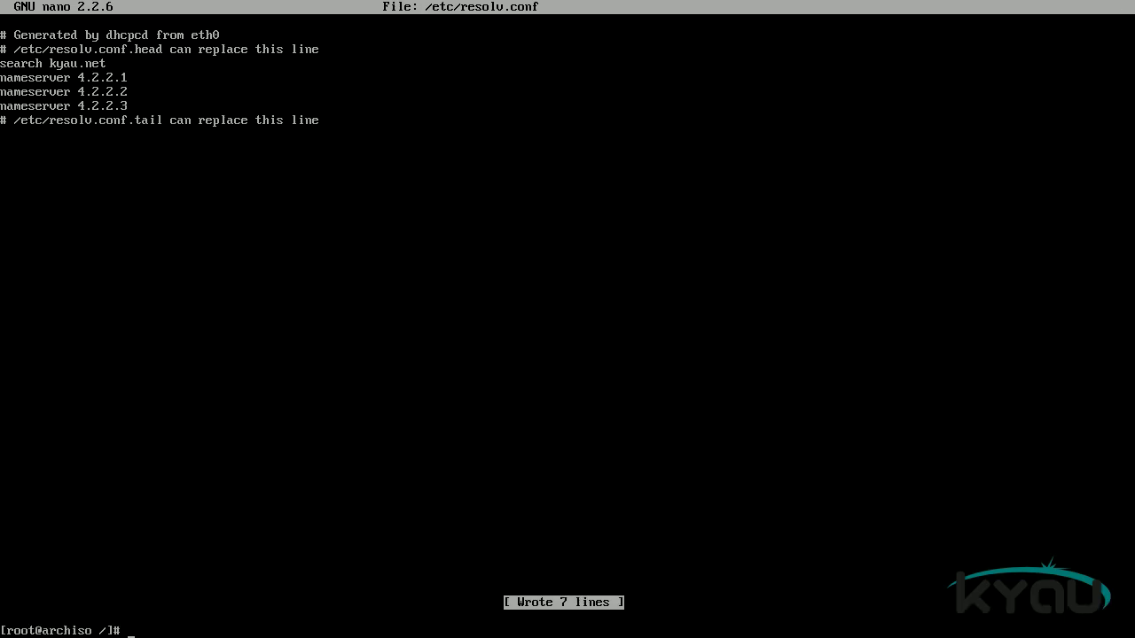
# Step: Open /etc/hosts in nano and append the arch hostname to the localhost entries
pyautogui.write('nano /etc/hosts')
pyautogui.press('Return')
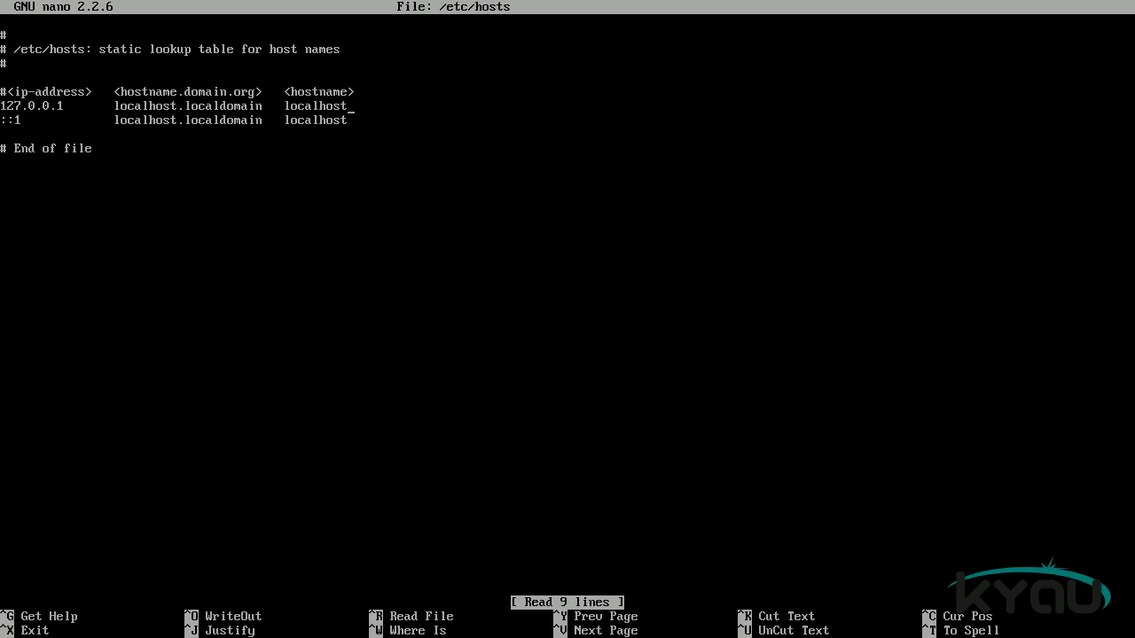
pyautogui.press('Tab')
pyautogui.write('arch')
pyautogui.write('arch')
# Step: Add arch.kyau.net to the ::1 and 127.0.0.1 lines and save /etc/hosts
pyautogui.press('Home')
pyautogui.press('Right')
pyautogui.press('Right')
pyautogui.press('Right')
pyautogui.press('Right')
pyautogui.press('Right')
pyautogui.write('arch.')
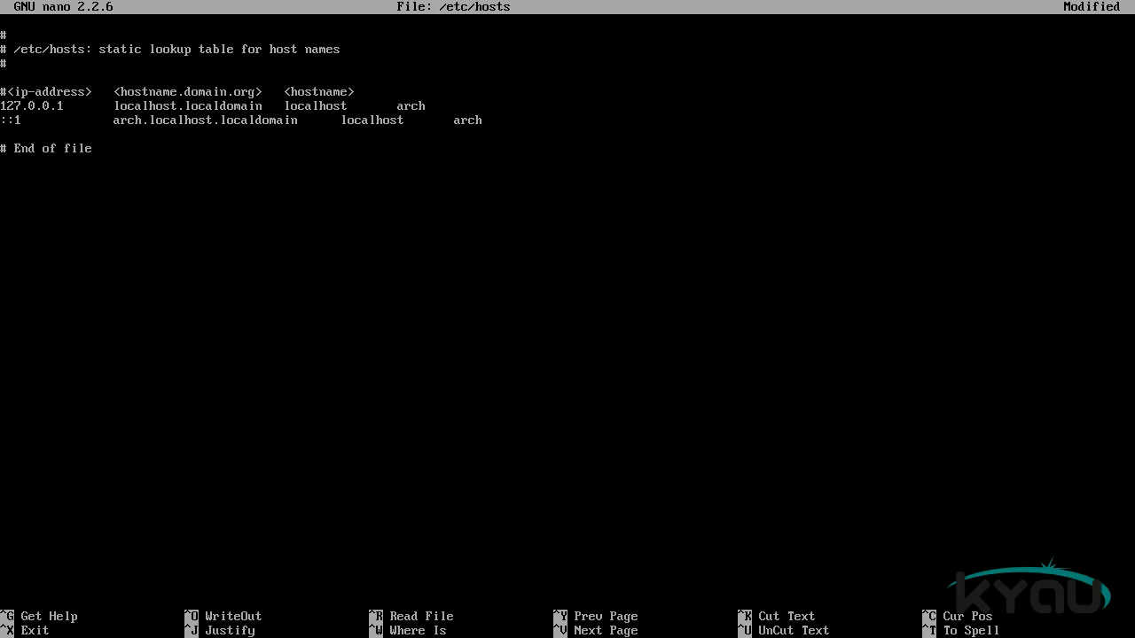
pyautogui.write('kyau.net')
pyautogui.press('Tab')
pyautogui.press('Left')
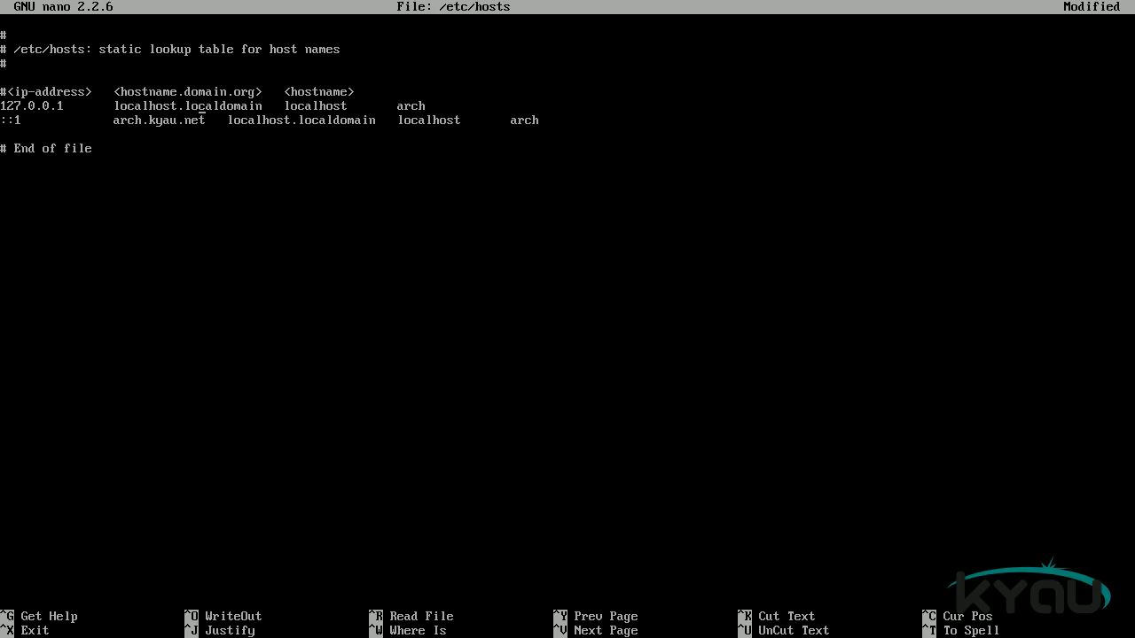
pyautogui.write('arch.kya')
pyautogui.write('u.net')
pyautogui.press('Tab')
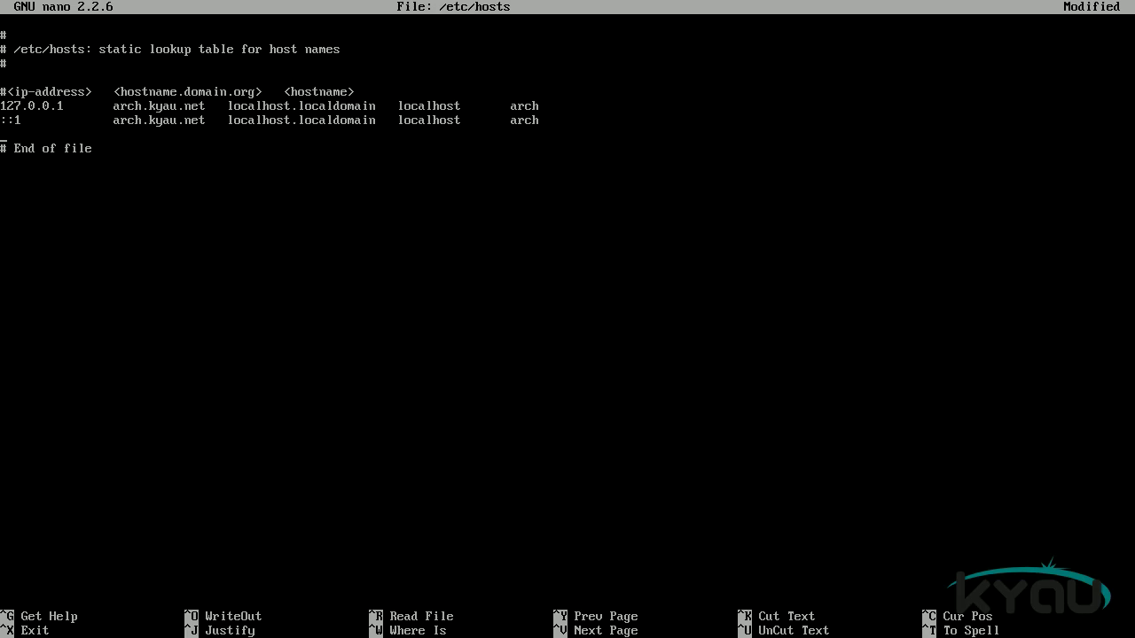
pyautogui.hotkey('ctrl', 'x')
pyautogui.press('y')
pyautogui.press('Return')
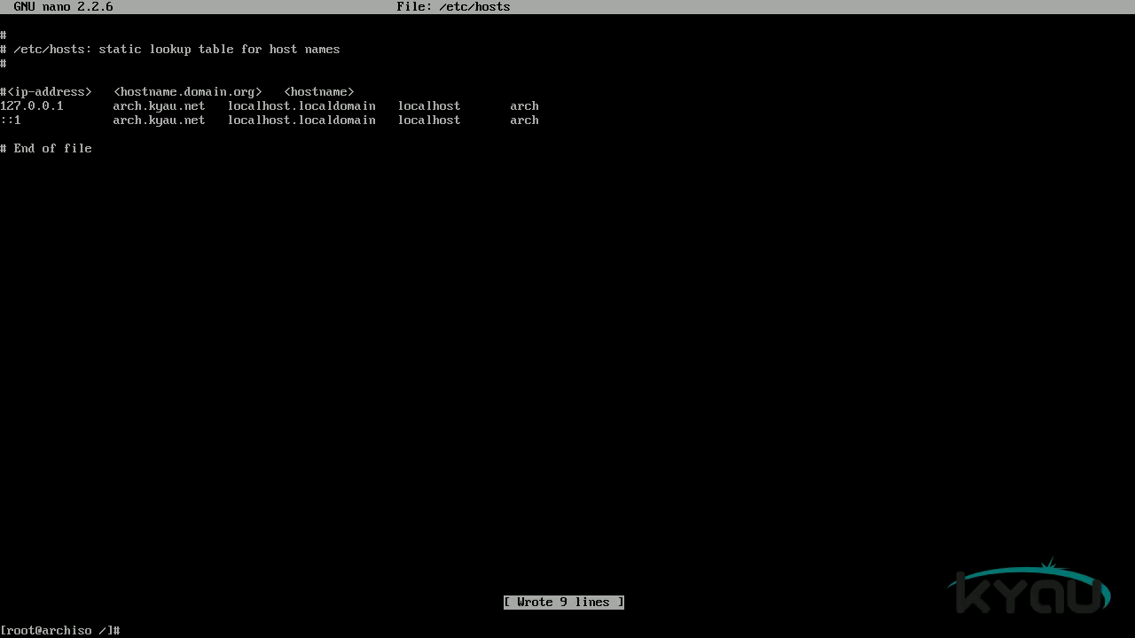
# Step: Run mkinitcpio -p linux to build the default and fallback initramfs images
pyautogui.write('mkinitcpio -p linux')
pyautogui.press('Return')
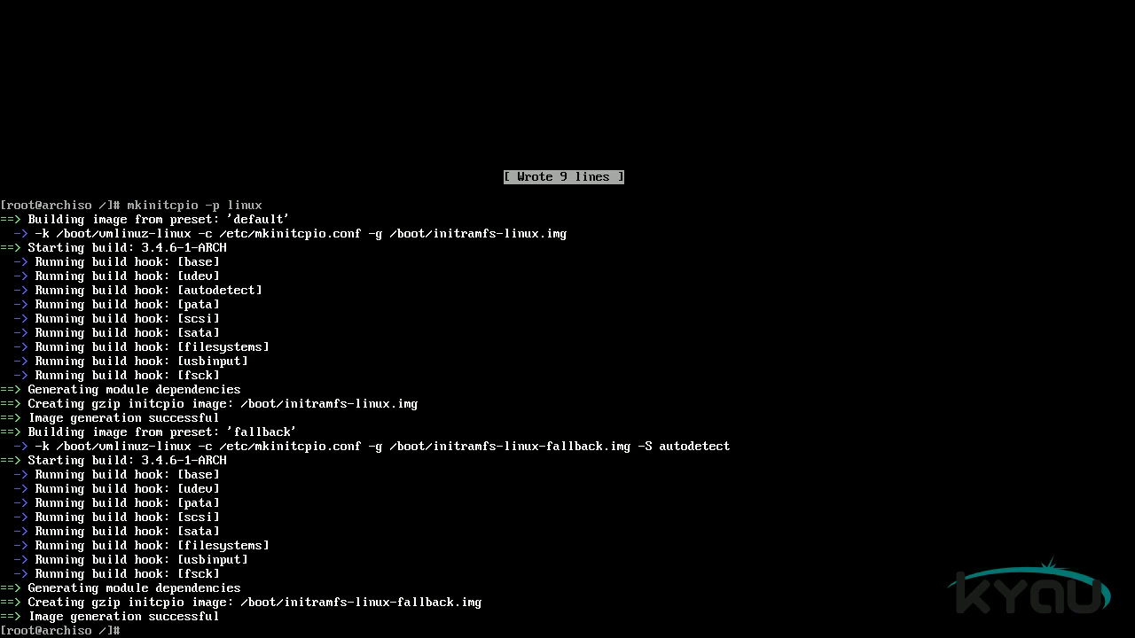
# Step: Generate /boot/grub/grub.cfg with grub-mkconfig and install GRUB onto /dev/sda
pyautogui.write('grub-mkconfig -o /boot/grub/grub')
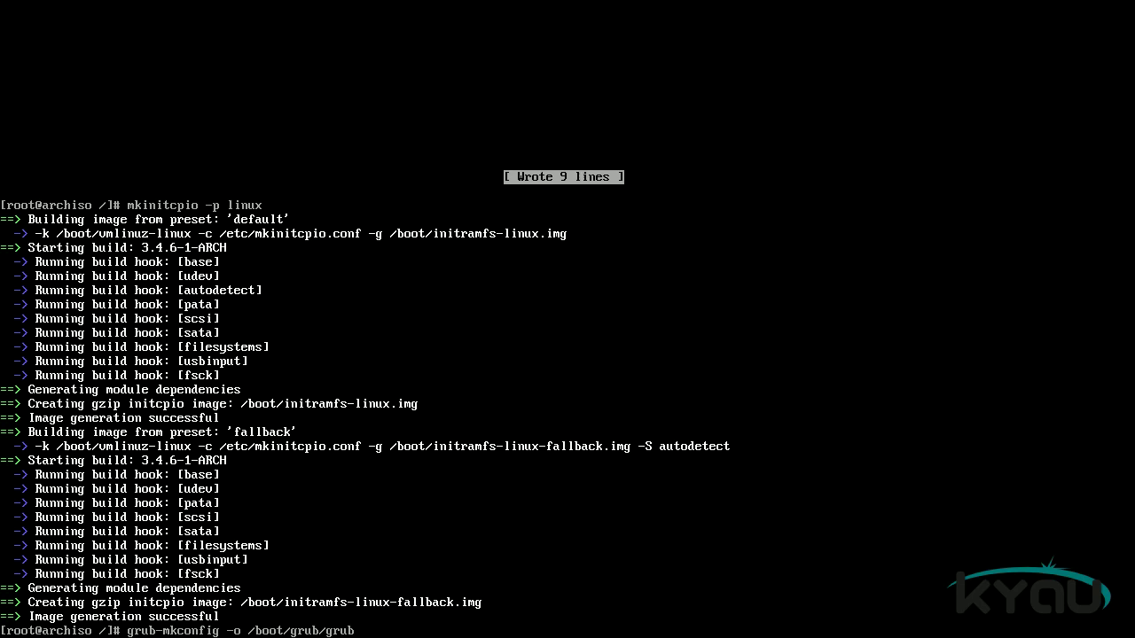
pyautogui.write('.cfg')
pyautogui.press('Return')
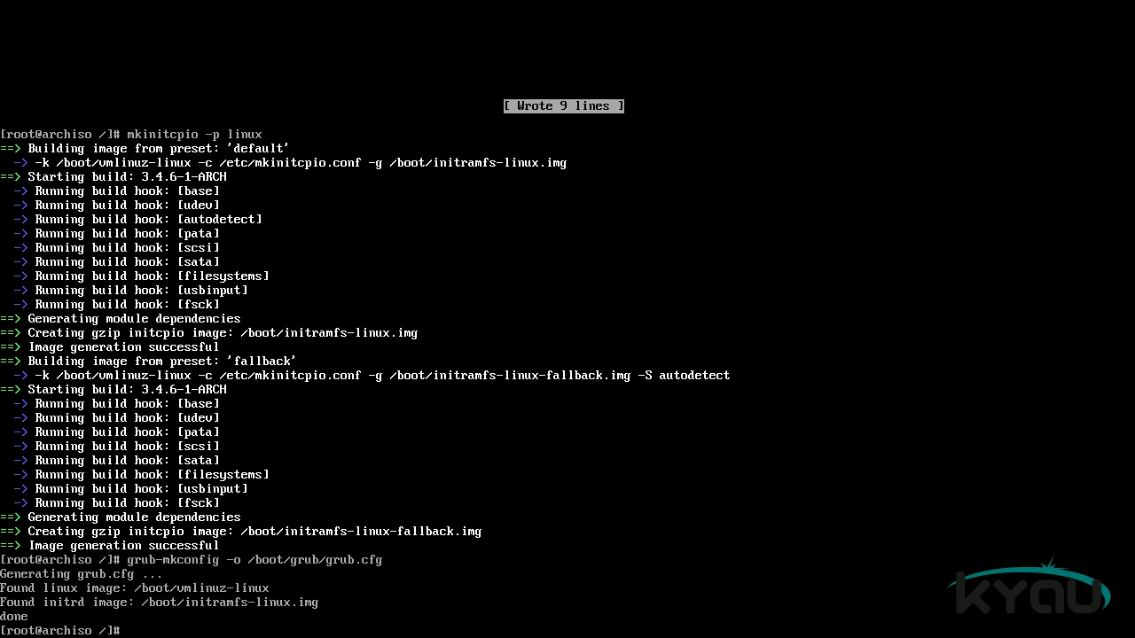
pyautogui.write('grub-install /dev/sda')
pyautogui.press('Return')
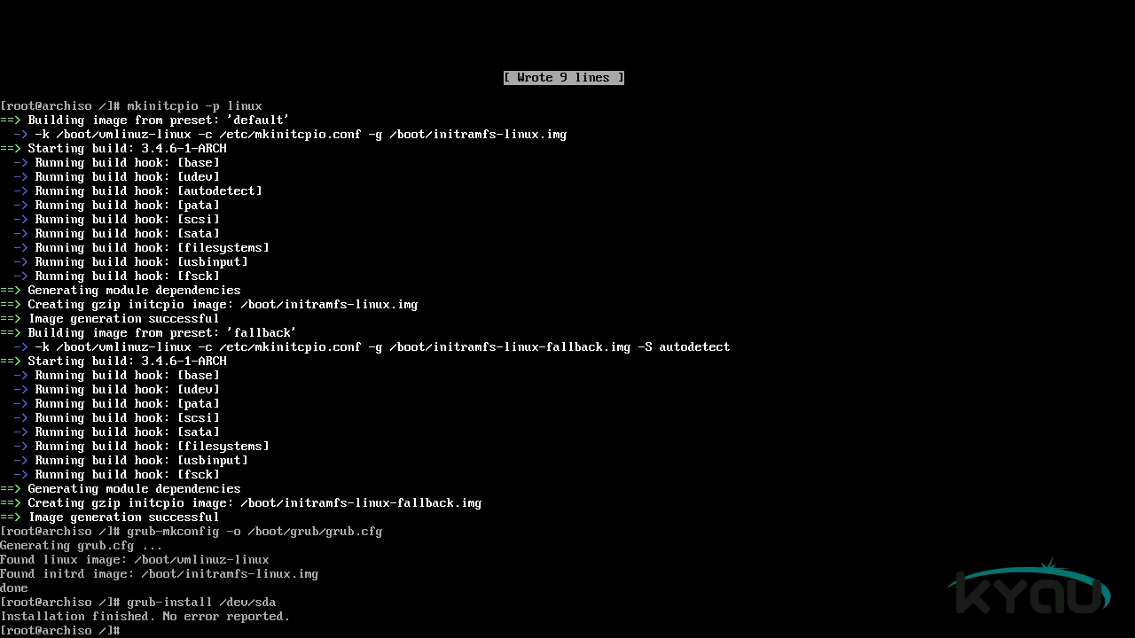
# Step: Set the root password with passwd, entering it twice
pyautogui.write('asswd')
pyautogui.press('Return')
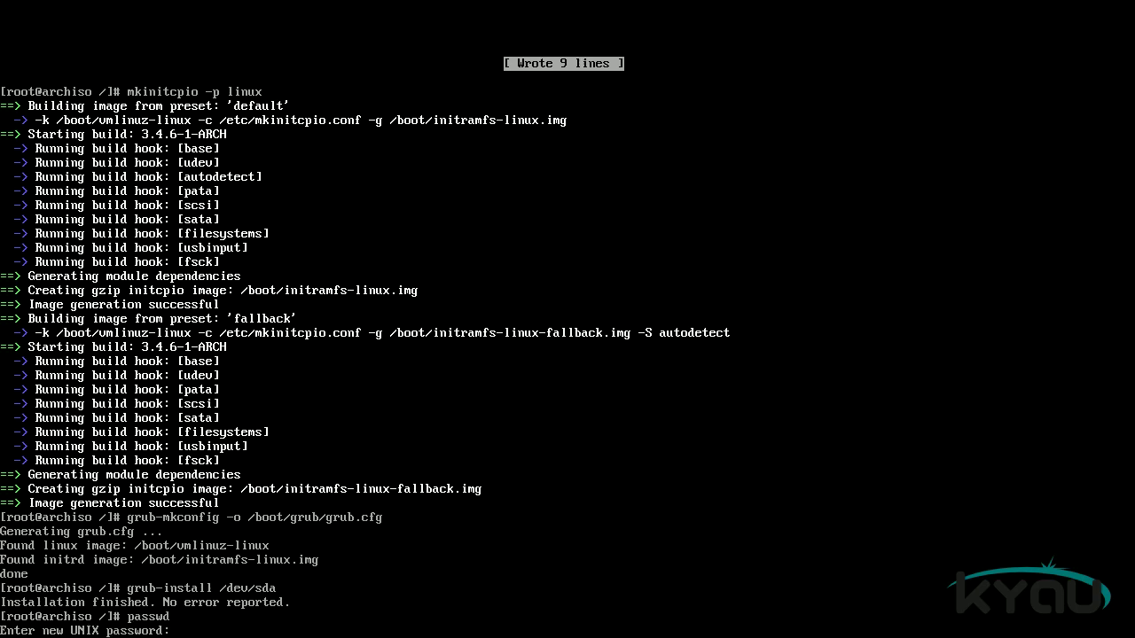
pyautogui.press('Return')
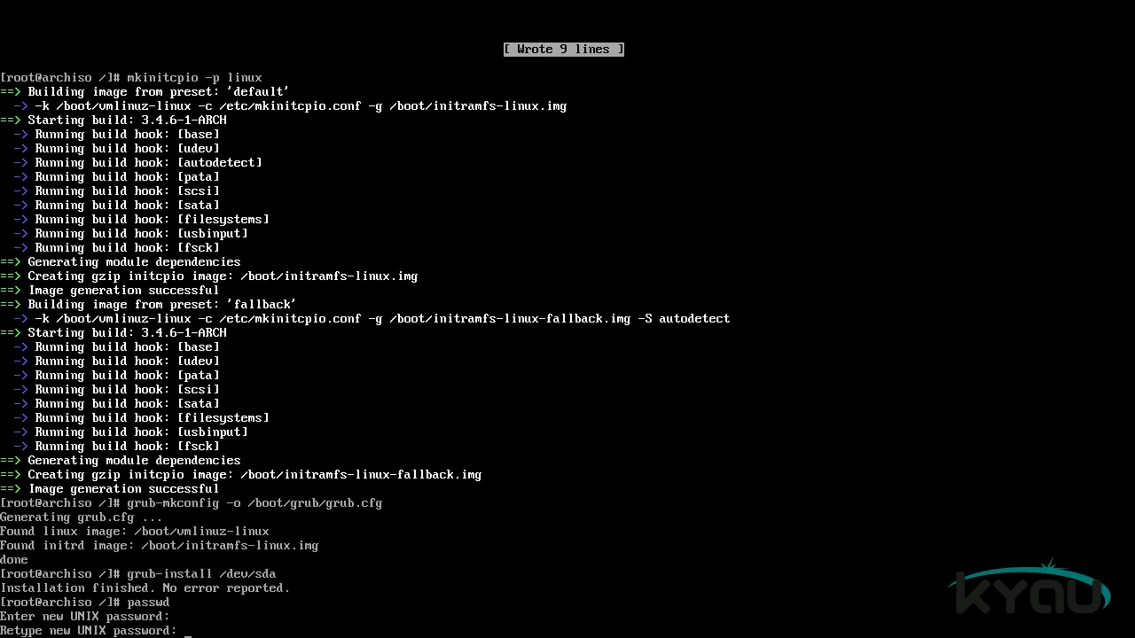
pyautogui.press('Return')
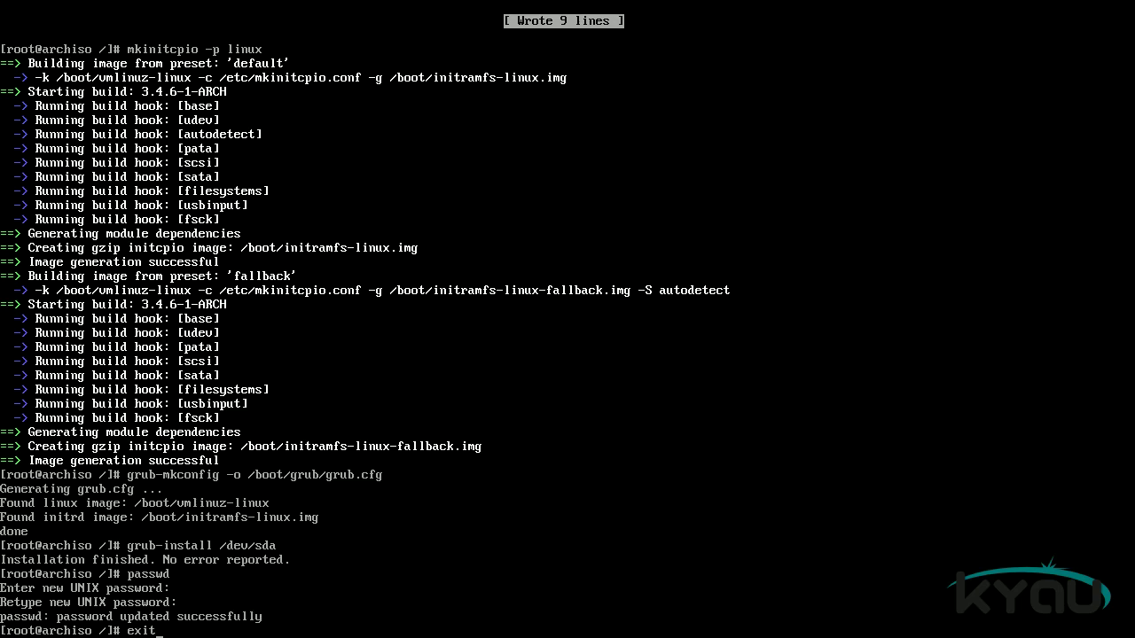
# Step: Exit the chroot, unmount /mnt/boot and /mnt, and reboot the machine
pyautogui.press('Return')
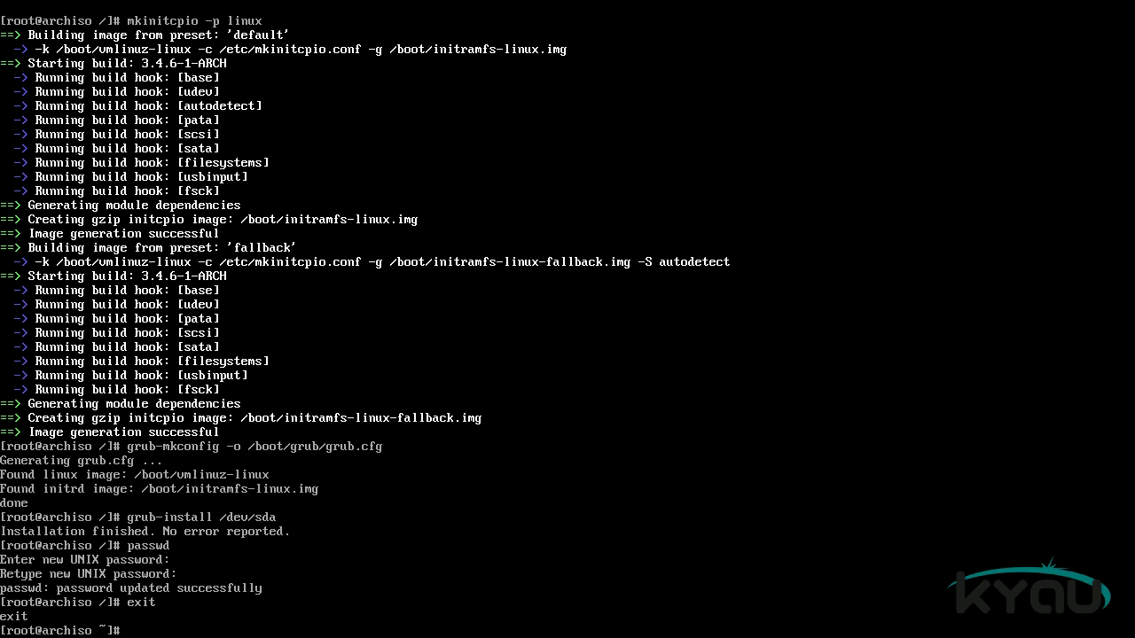
pyautogui.write('umount /mnt/boot')
pyautogui.press('Return')
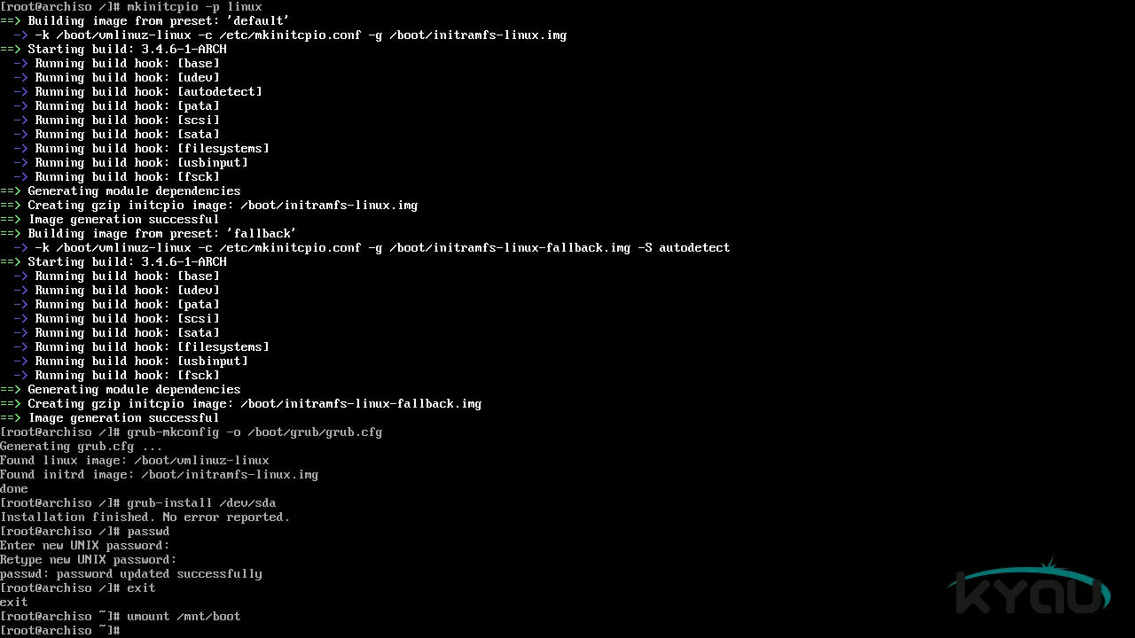
pyautogui.write('umount /mnt')
pyautogui.press('Return')
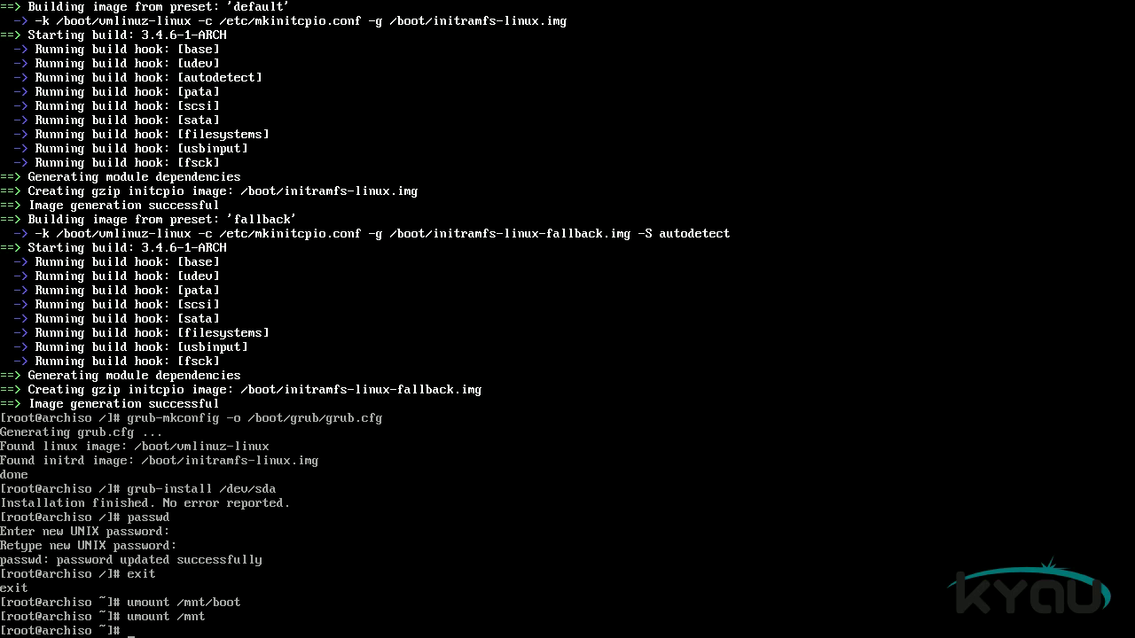
pyautogui.write('reboot')
pyautogui.press('Return')
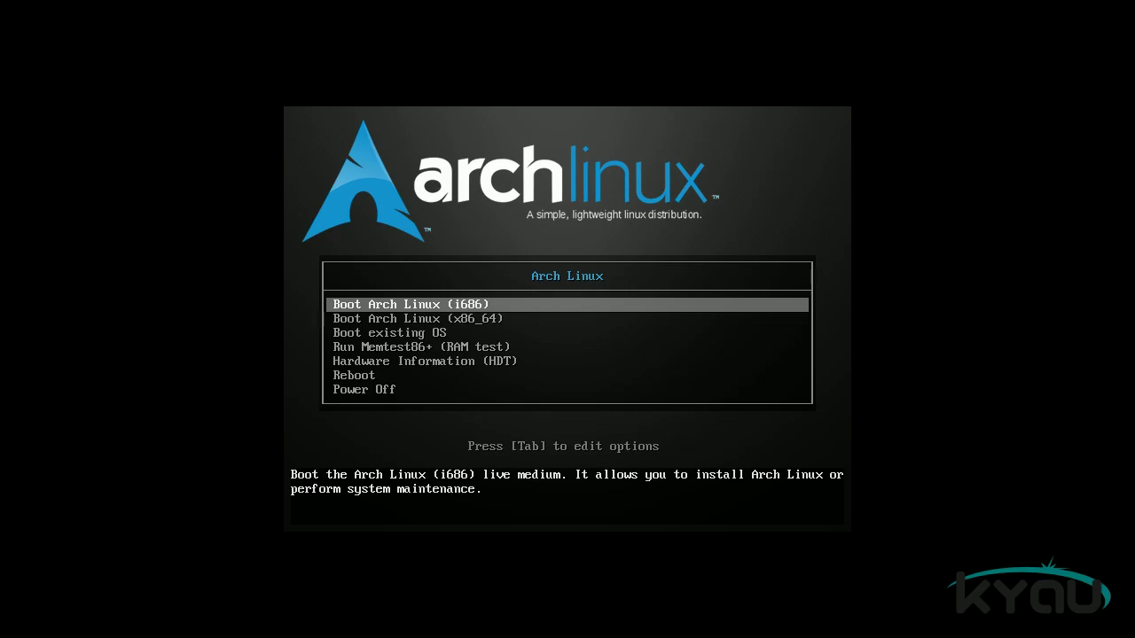
# Step: Choose 'Boot existing OS' in the boot menu to start the installed system
pyautogui.press('Down')
pyautogui.press('Down')
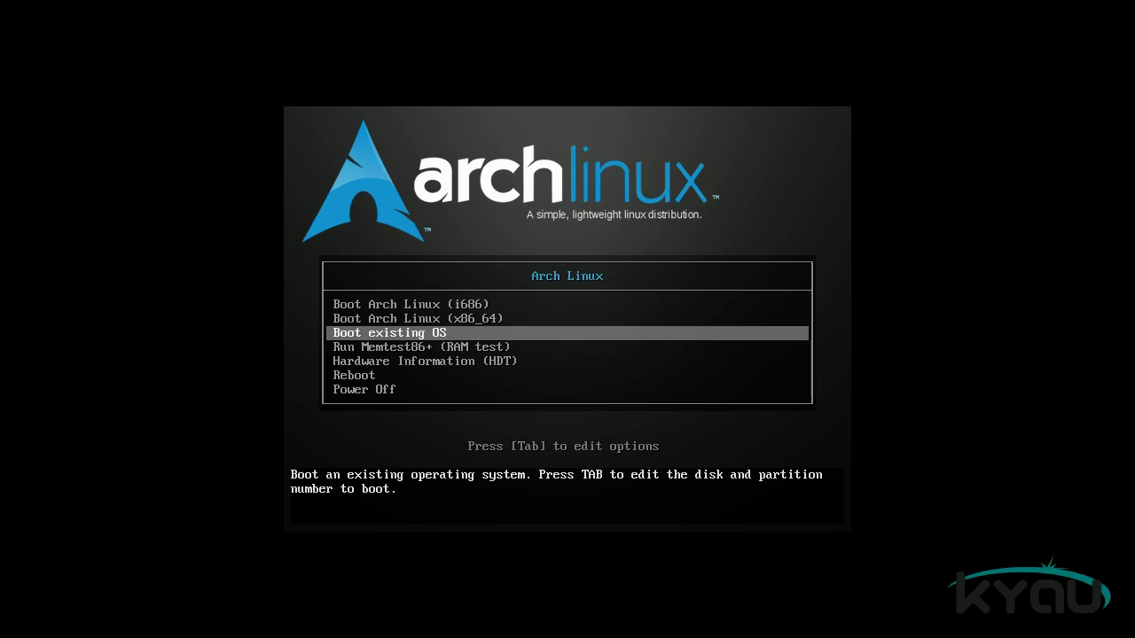
pyautogui.press('Return')
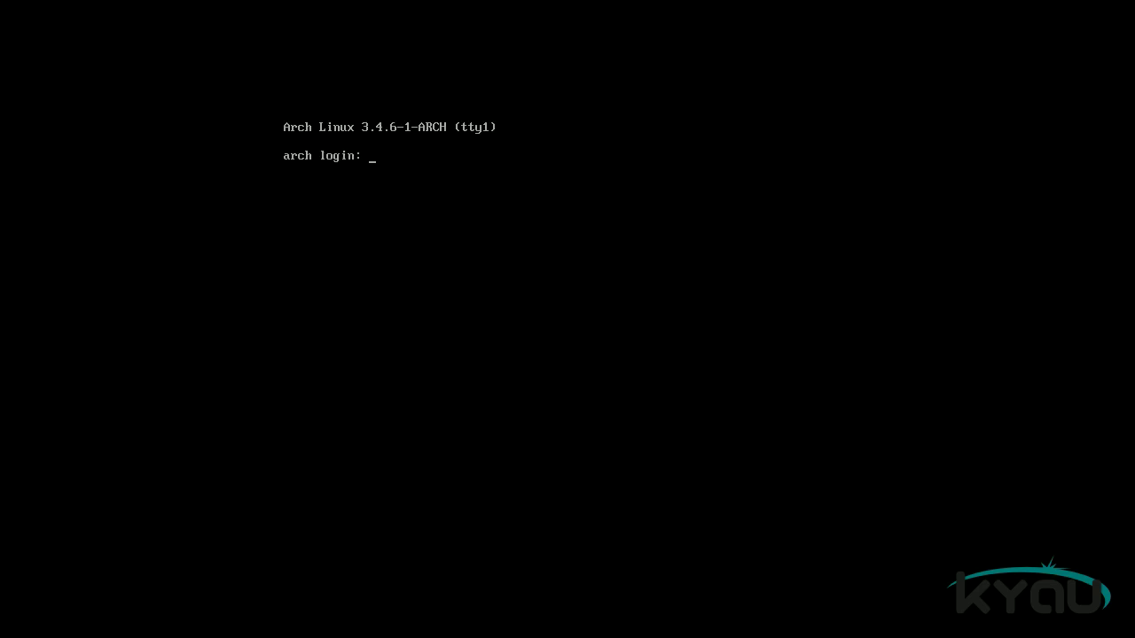
# Step: Log in as root at the arch login prompt on tty1
pyautogui.write('oot')
pyautogui.press('Return')
pyautogui.press('Return')
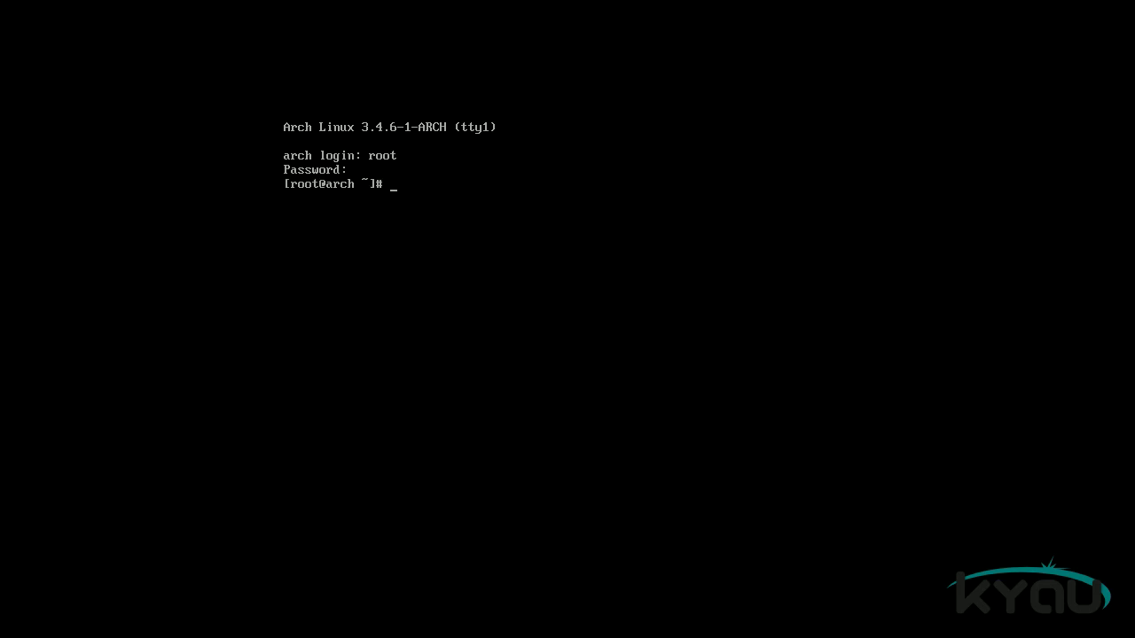